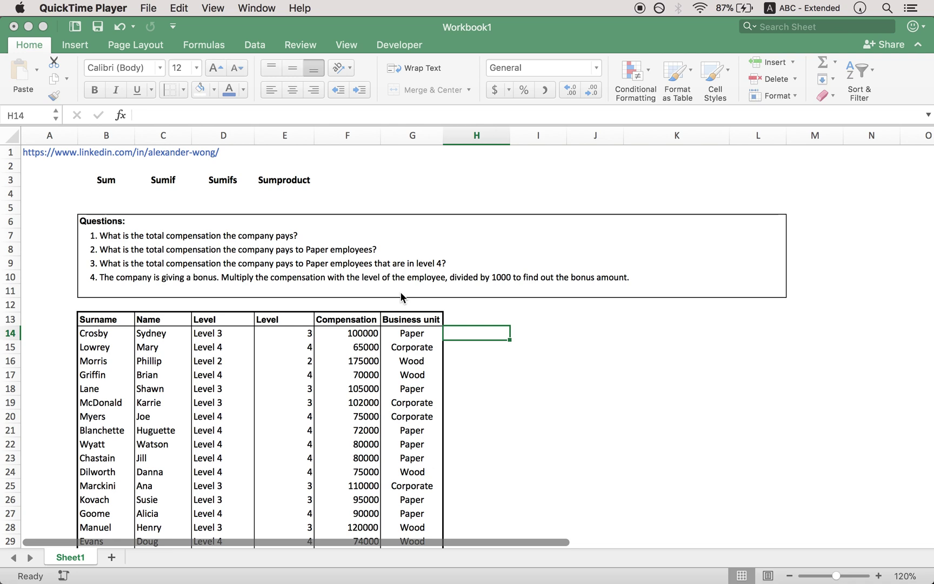
# Enter =SUM(F14:F62) in H14 for total compensation (5324000), then reopen it for editing.
pyautogui.click(459, 333)
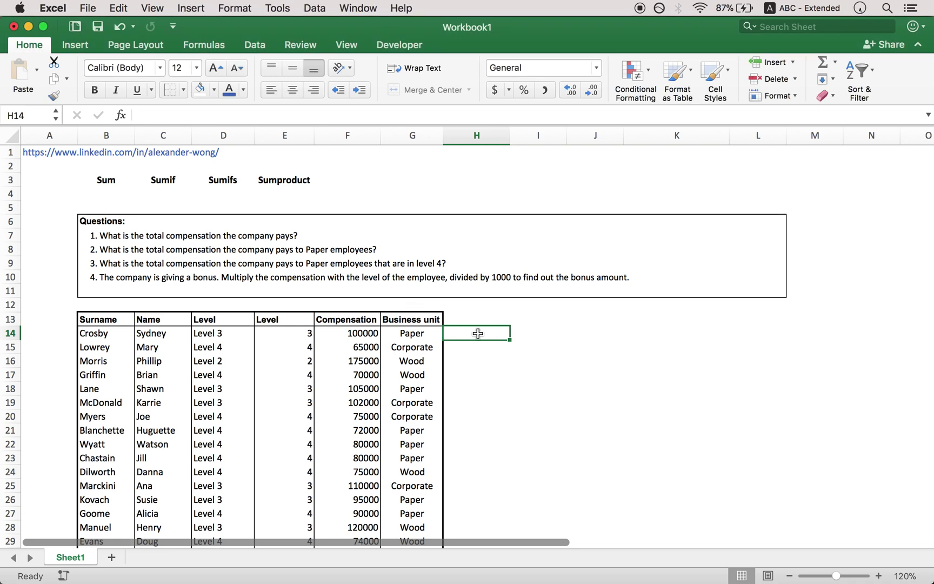
pyautogui.write('=s')
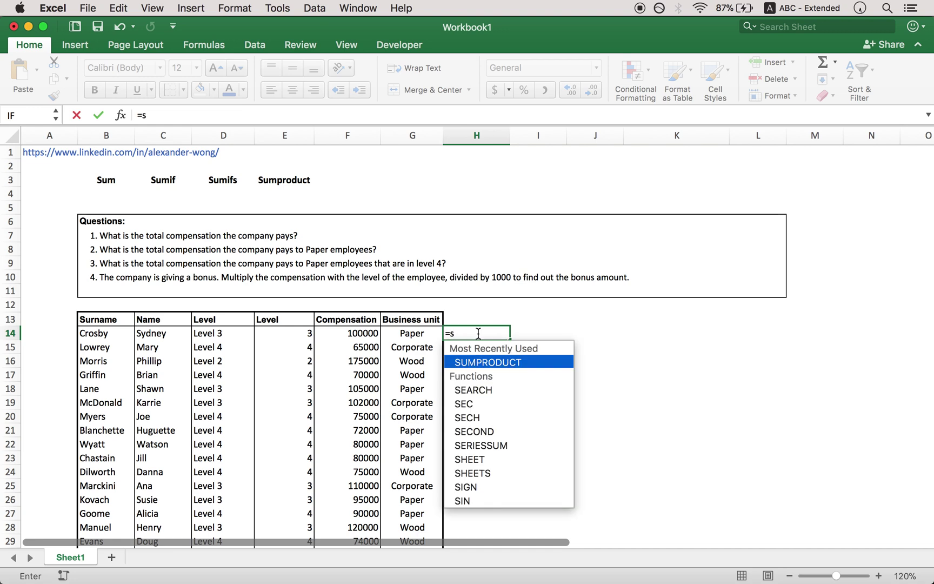
pyautogui.write('um')
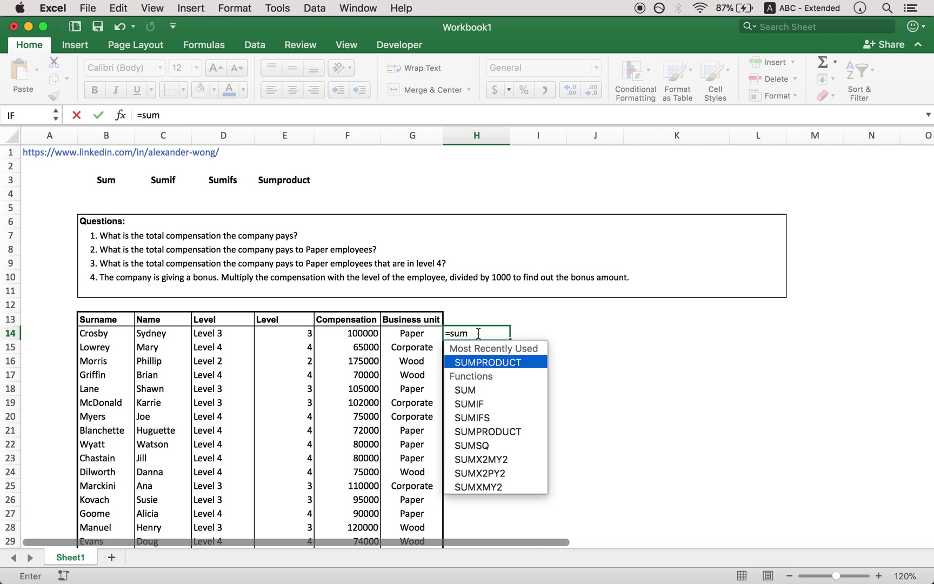
pyautogui.doubleClick(486, 391)
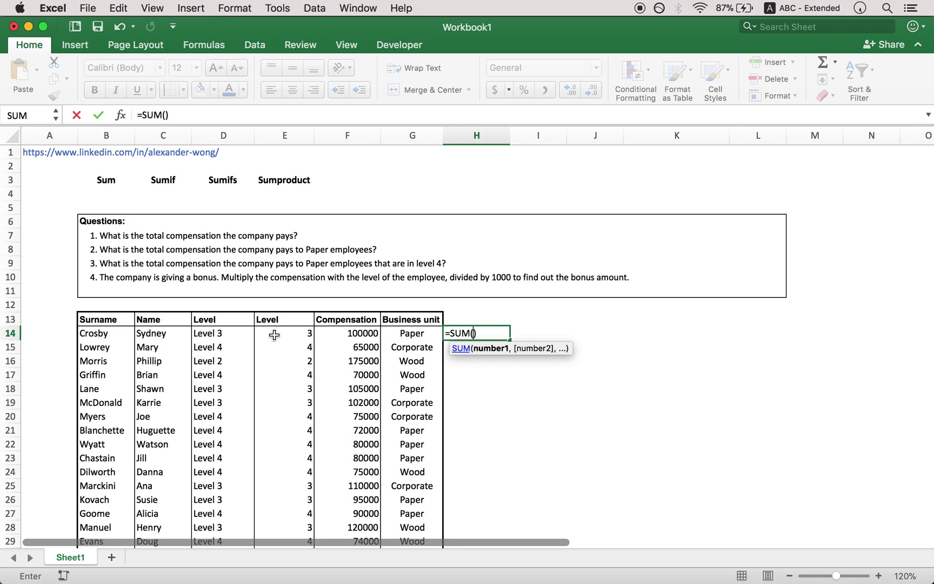
pyautogui.click(348, 334)
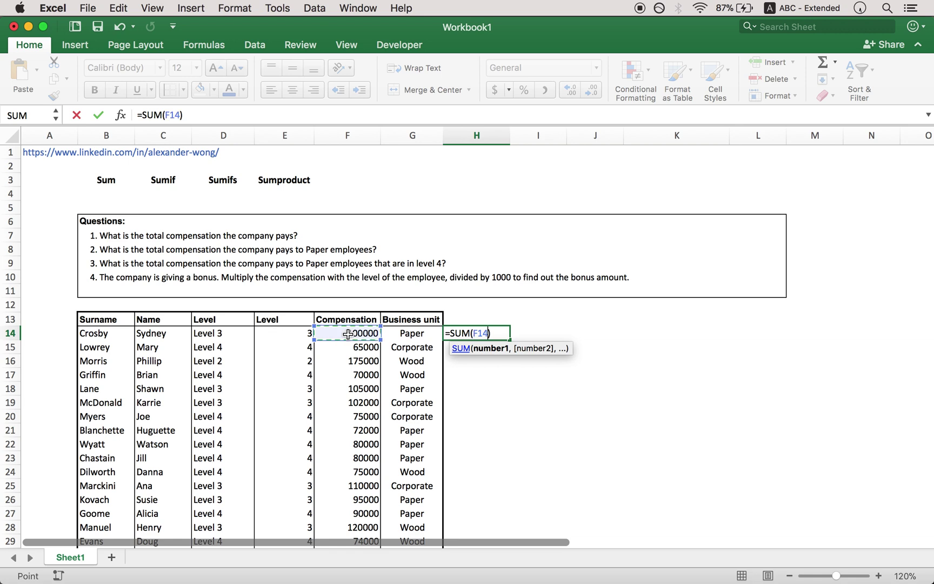
pyautogui.press('super+shift+Down')
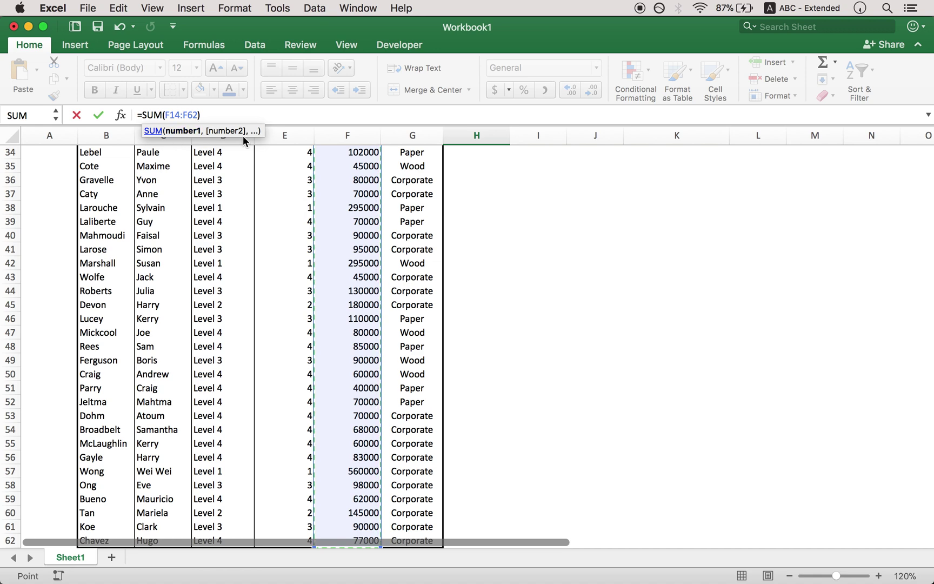
pyautogui.scroll(10, 440, 367)
pyautogui.click(197, 115)
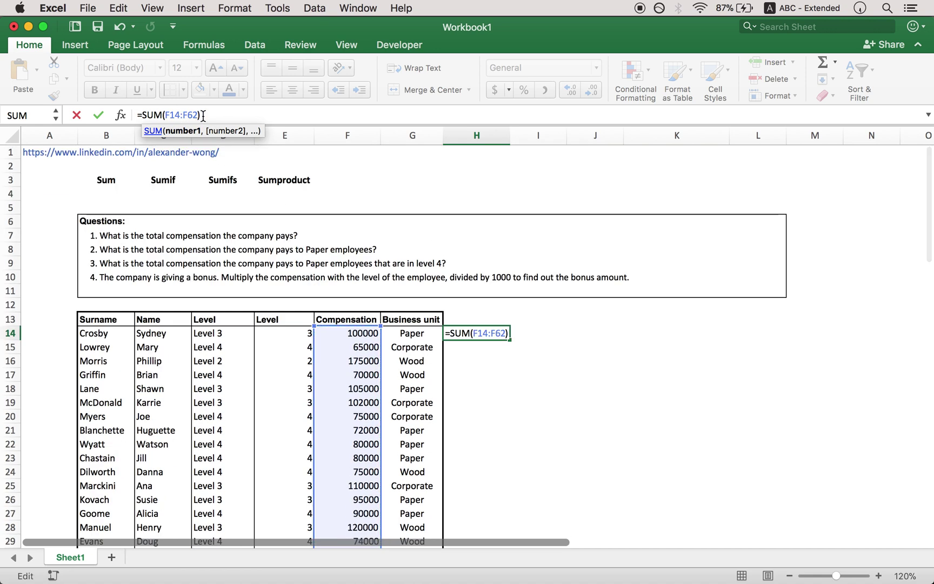
pyautogui.press('Return')
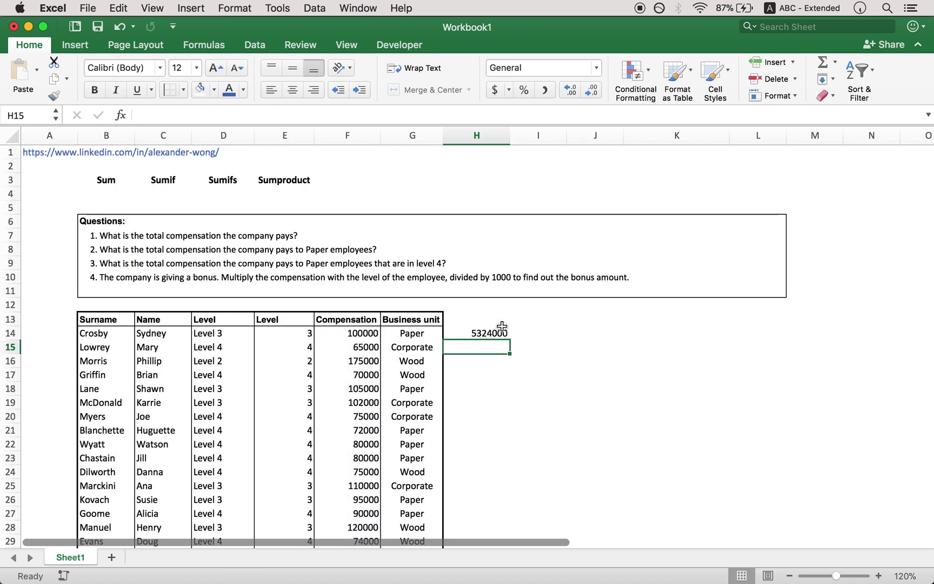
pyautogui.click(489, 336)
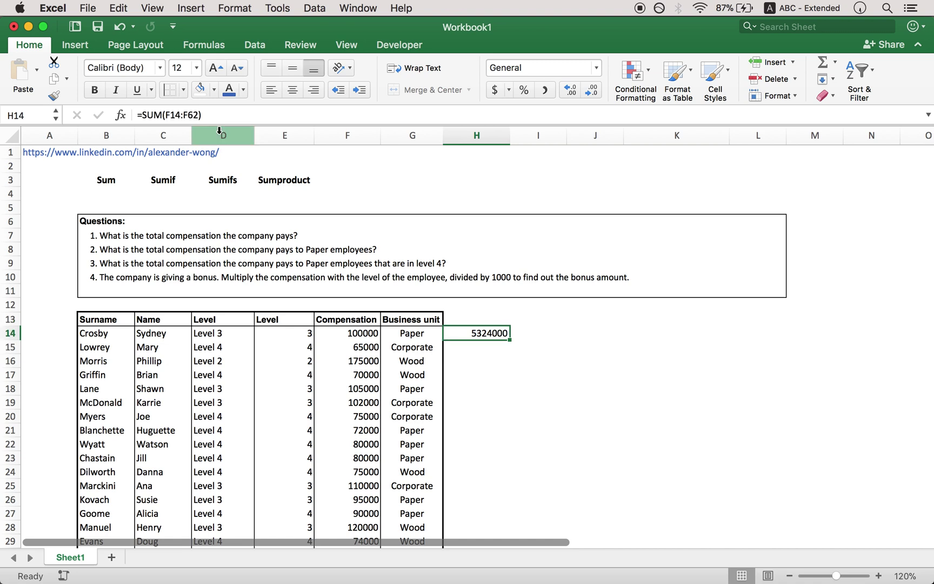
pyautogui.click(234, 115)
# Replace the F14:F62 range with separate arguments F14, F15 and F16.
pyautogui.moveTo(199, 115); pyautogui.dragTo(164, 115)
pyautogui.press('BackSpace')
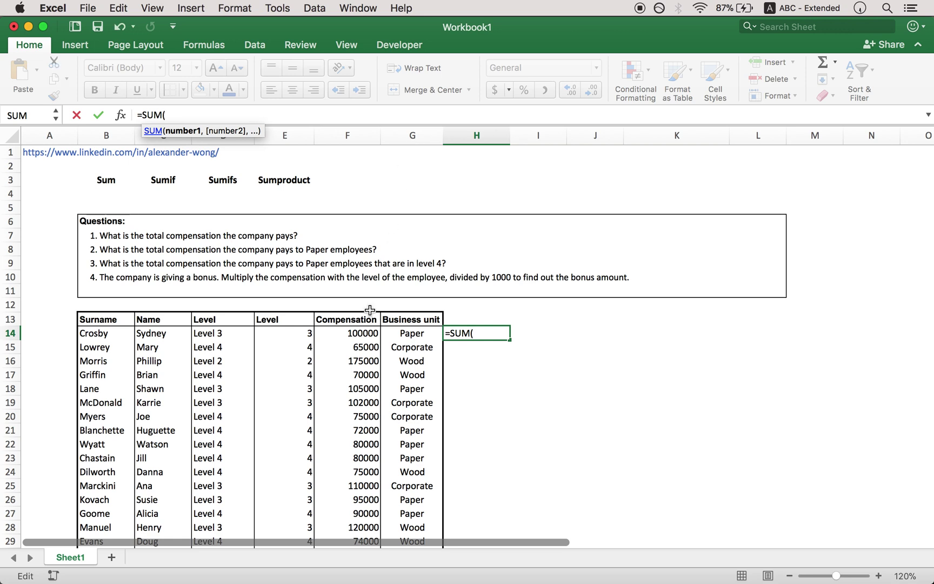
pyautogui.click(354, 333)
pyautogui.write(',')
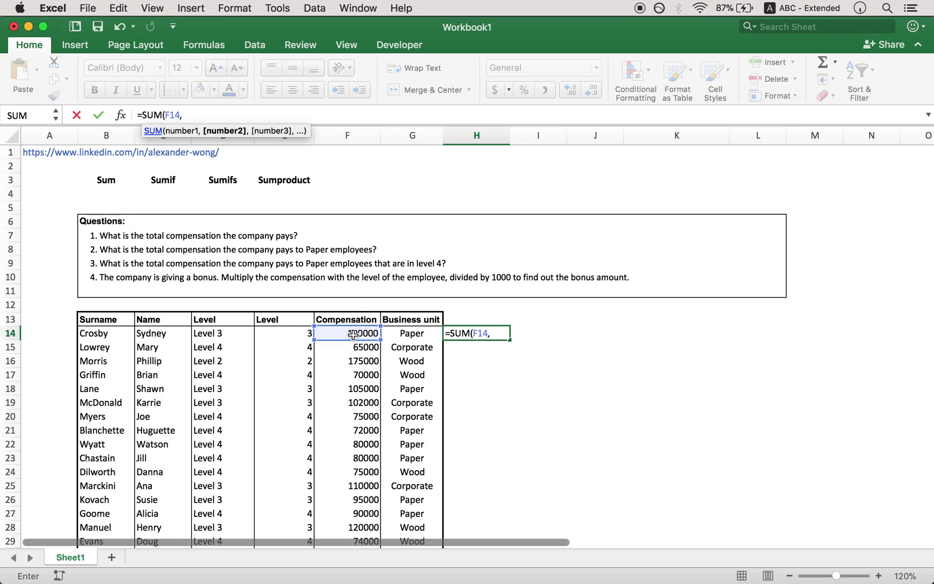
pyautogui.click(357, 349)
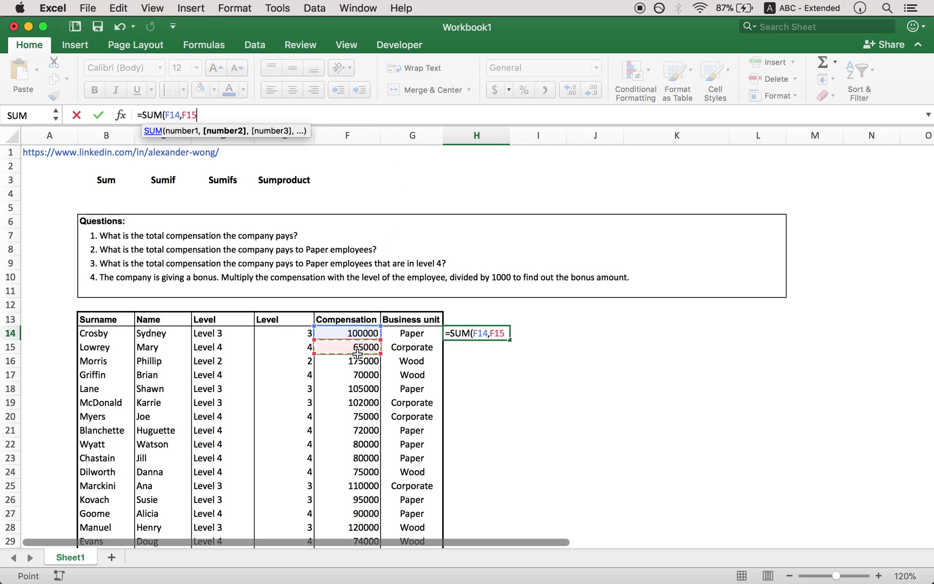
pyautogui.write(',')
pyautogui.click(357, 361)
# Erase the whole SUM formula so H14 is blank.
pyautogui.press('BackSpace')
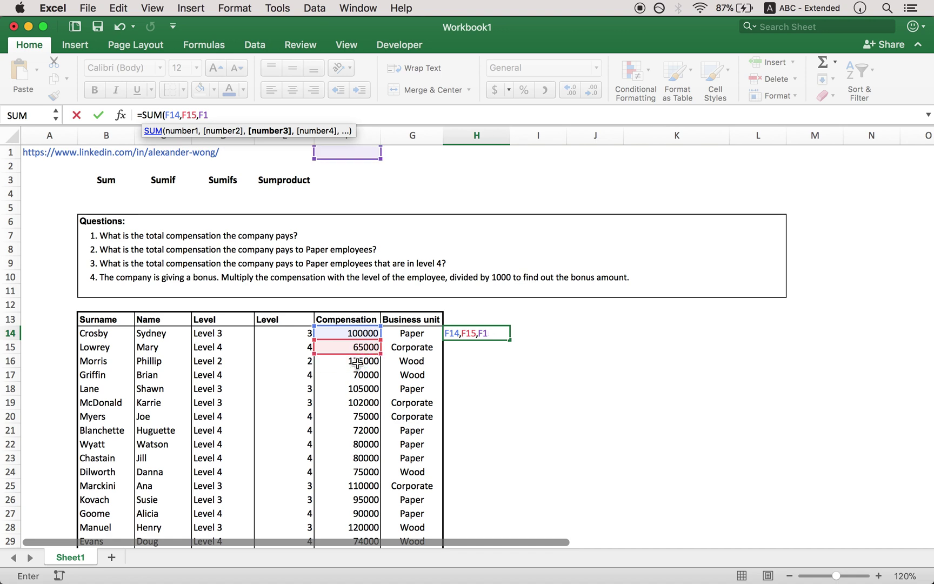
pyautogui.press('BackSpace')
pyautogui.press('BackSpace')
pyautogui.press('BackSpace')
pyautogui.press('BackSpace')
pyautogui.press('BackSpace')
pyautogui.press('BackSpace')
pyautogui.press('BackSpace')
pyautogui.press('BackSpace')
pyautogui.press('BackSpace')
pyautogui.press('BackSpace')
pyautogui.press('BackSpace')
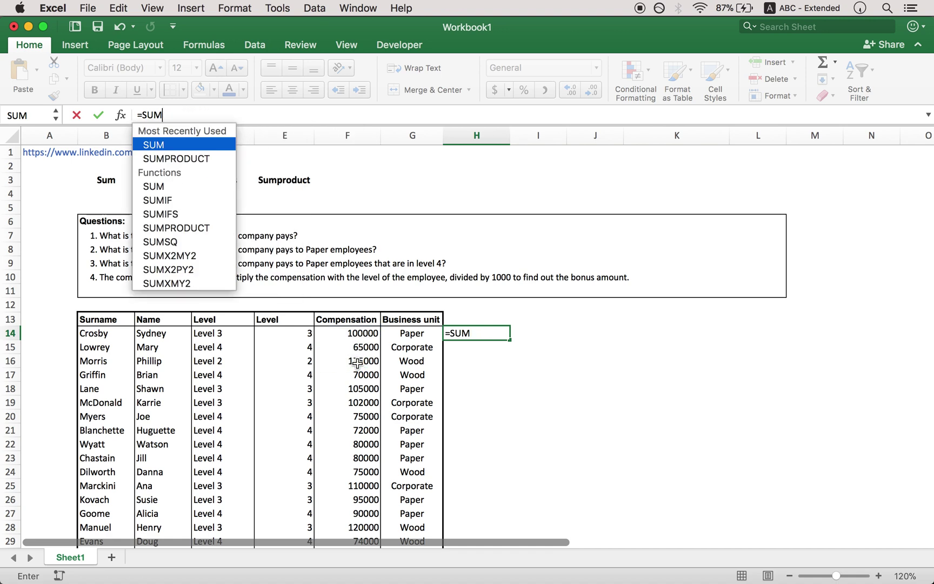
pyautogui.press('BackSpace')
pyautogui.press('BackSpace')
pyautogui.press('BackSpace')
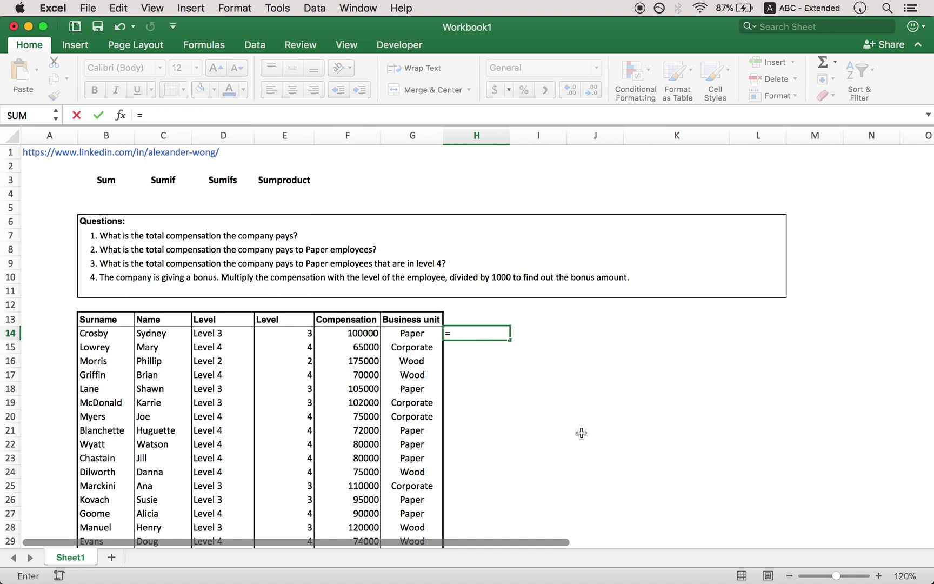
pyautogui.press('BackSpace')
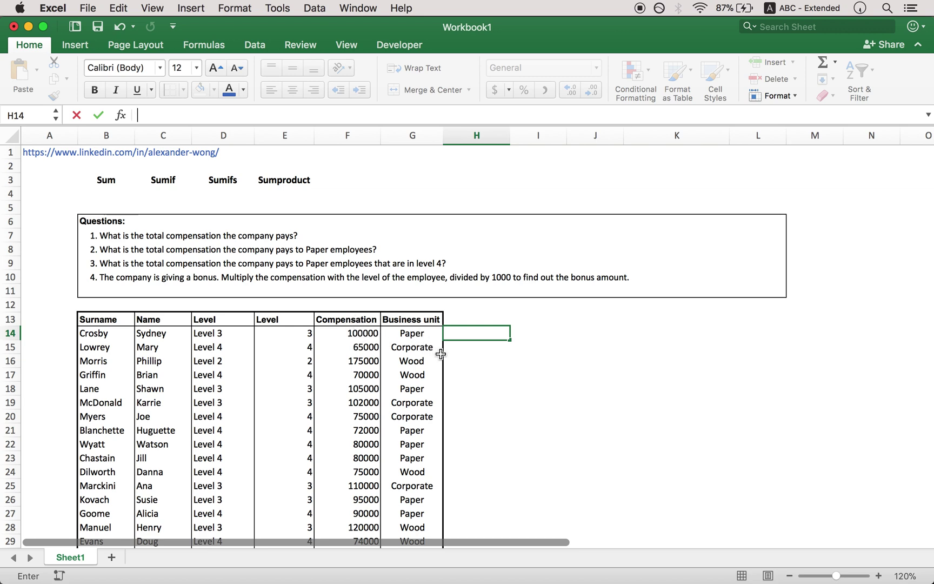
# Start a SUMIF formula in H14 from the function suggestions.
pyautogui.write('=sum')
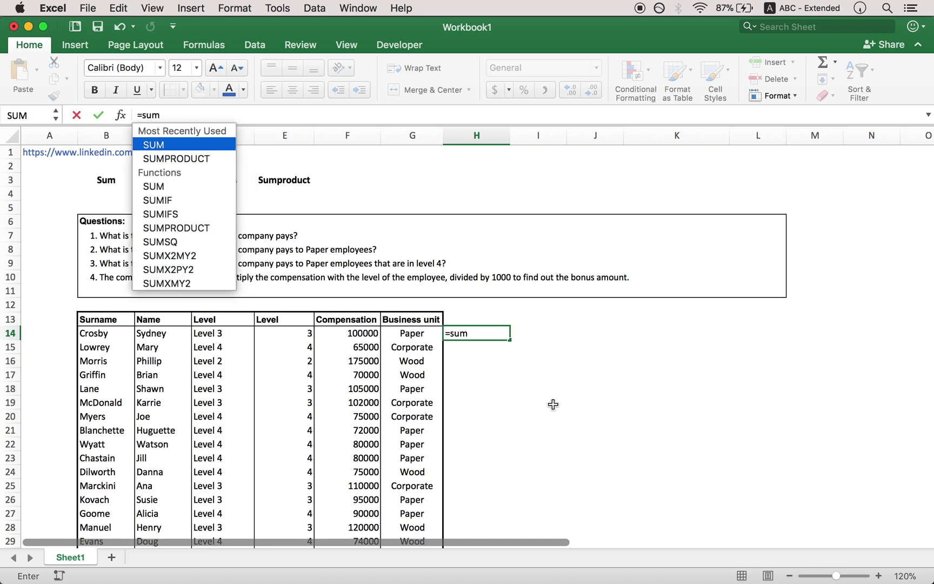
pyautogui.press('Tab')
pyautogui.press('BackSpace')
pyautogui.press('BackSpace')
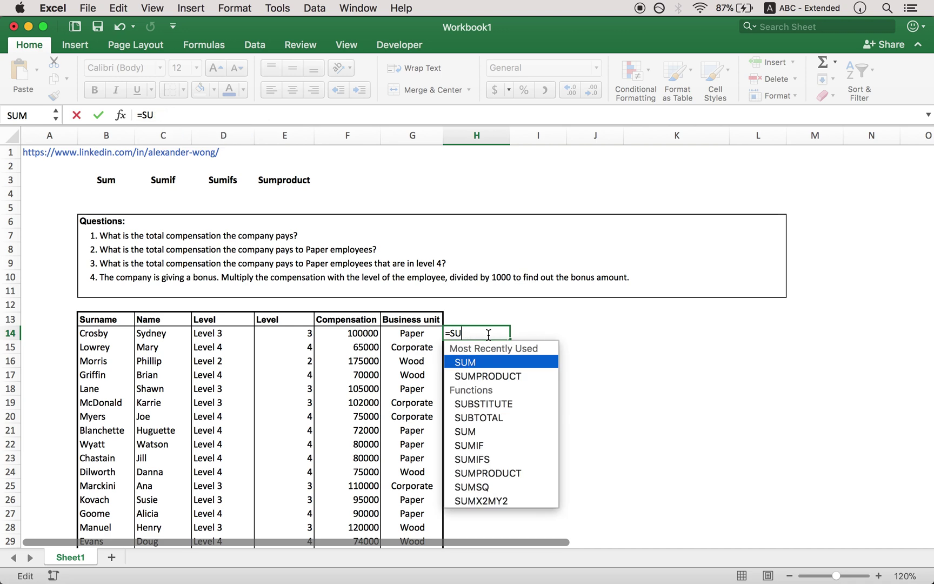
pyautogui.write('mif')
pyautogui.press('Tab')
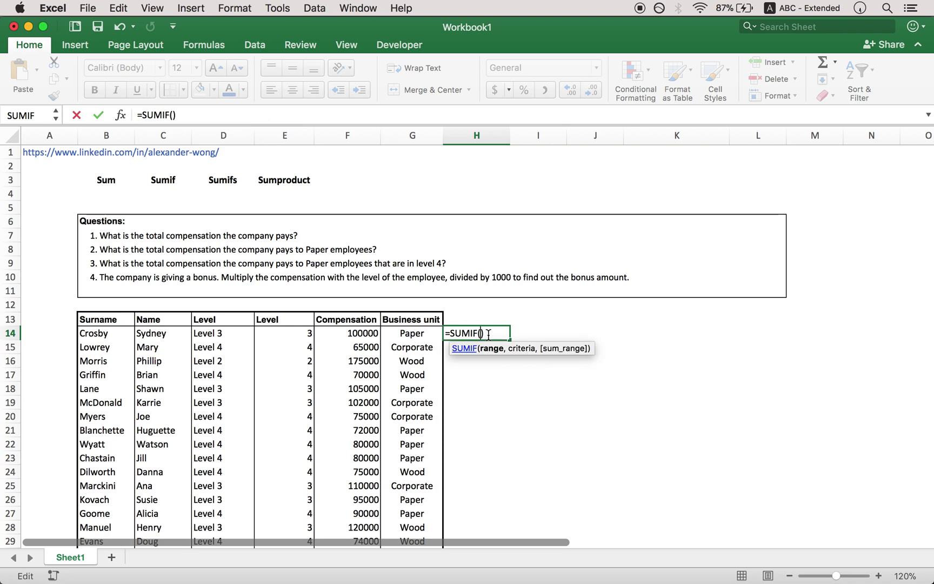
# Complete =SUMIF(G14:G62,"Paper",F14:F62), giving 1581000, then review the formula.
pyautogui.click(411, 333)
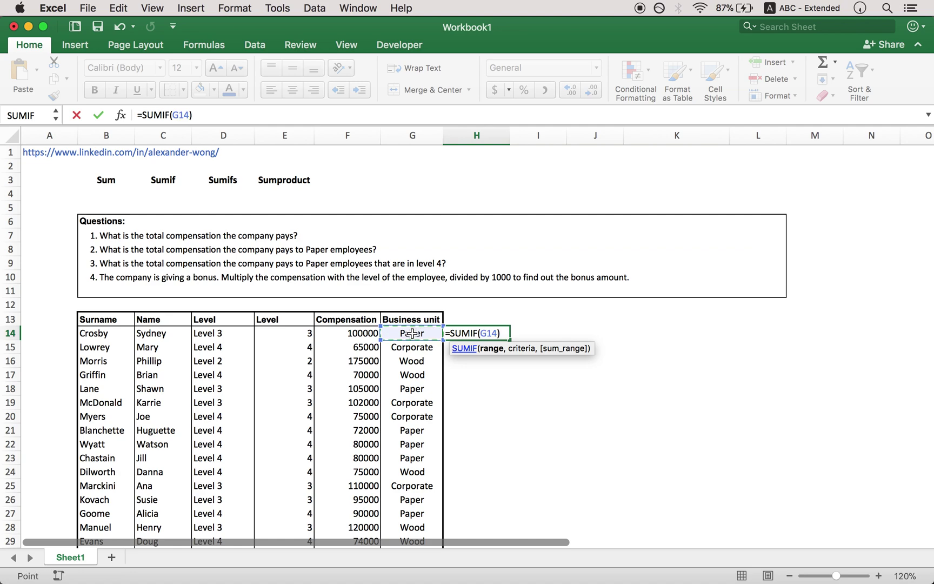
pyautogui.press('super+shift+Down')
pyautogui.write(',')
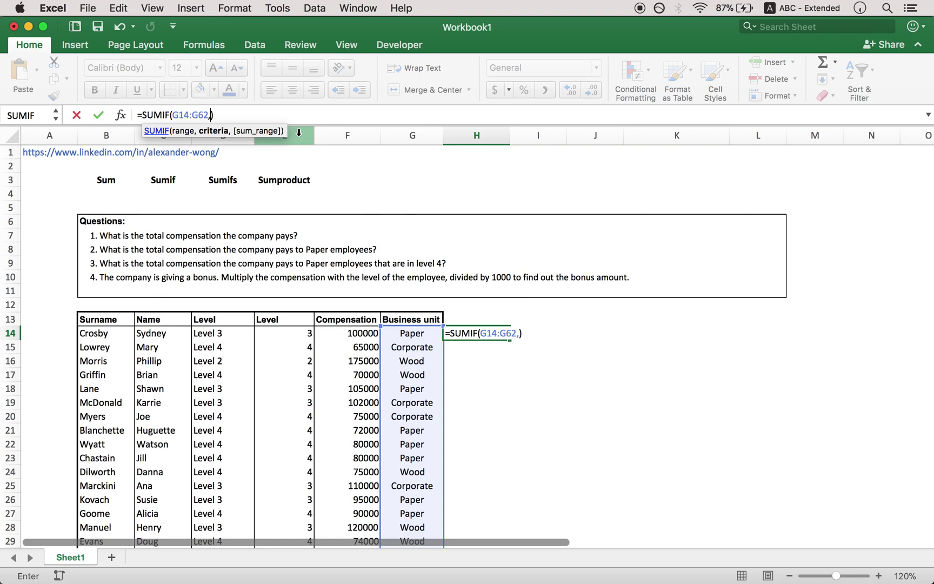
pyautogui.write('"')
pyautogui.write('Paper')
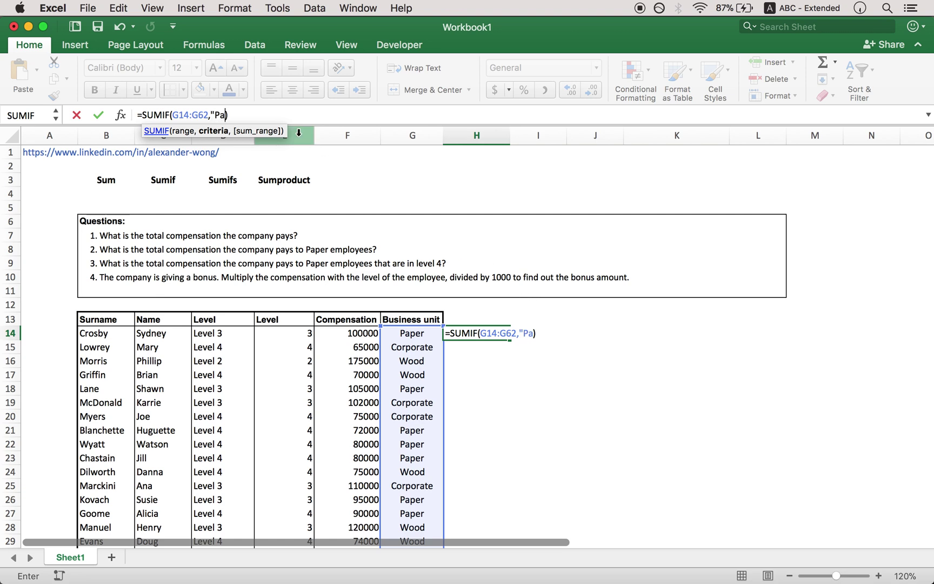
pyautogui.write('",')
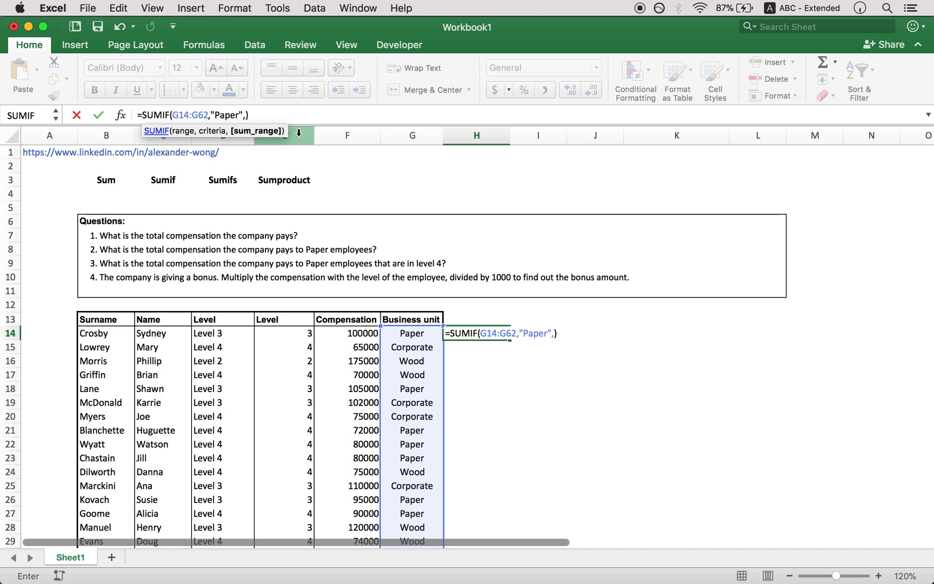
pyautogui.click(331, 333)
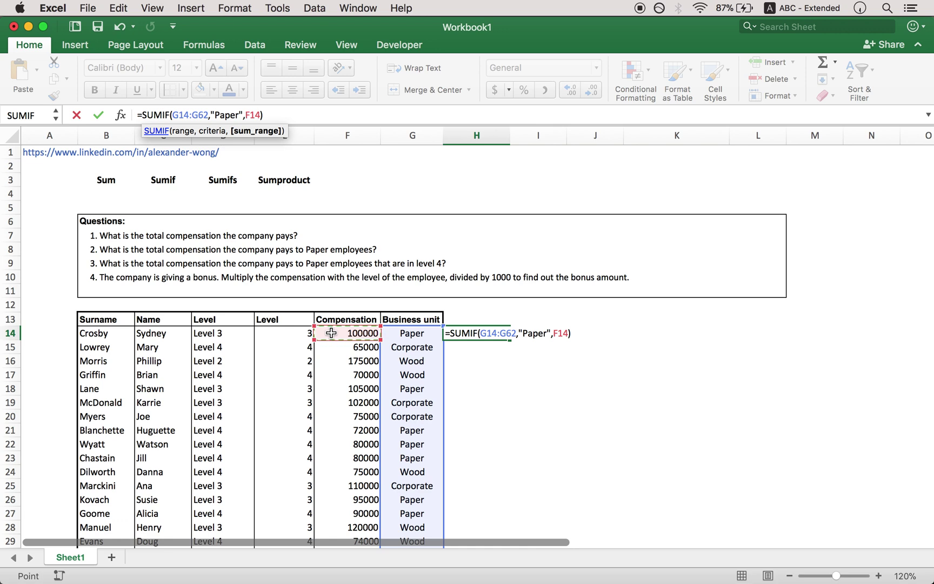
pyautogui.press('super+shift+Down')
pyautogui.press('Return')
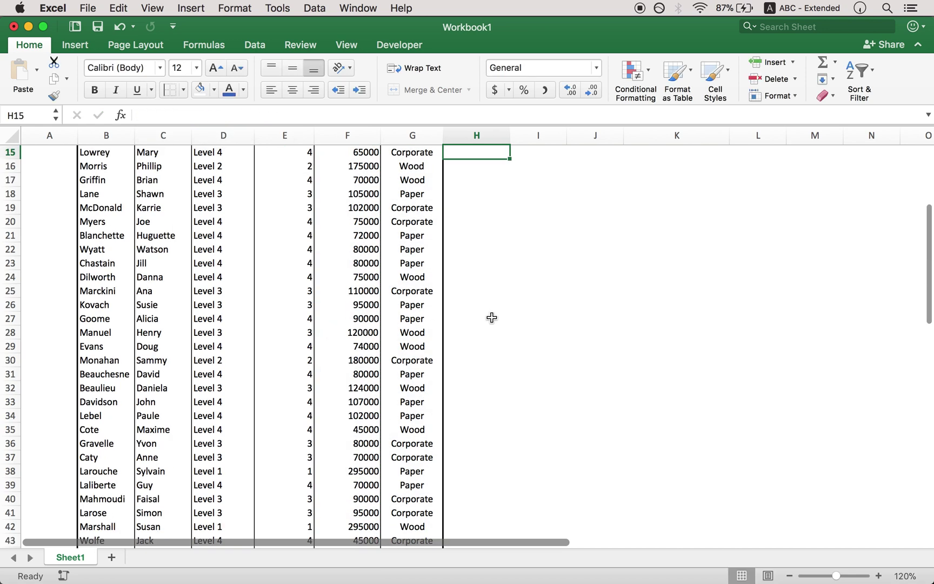
pyautogui.scroll(5, 491, 317)
pyautogui.click(480, 331)
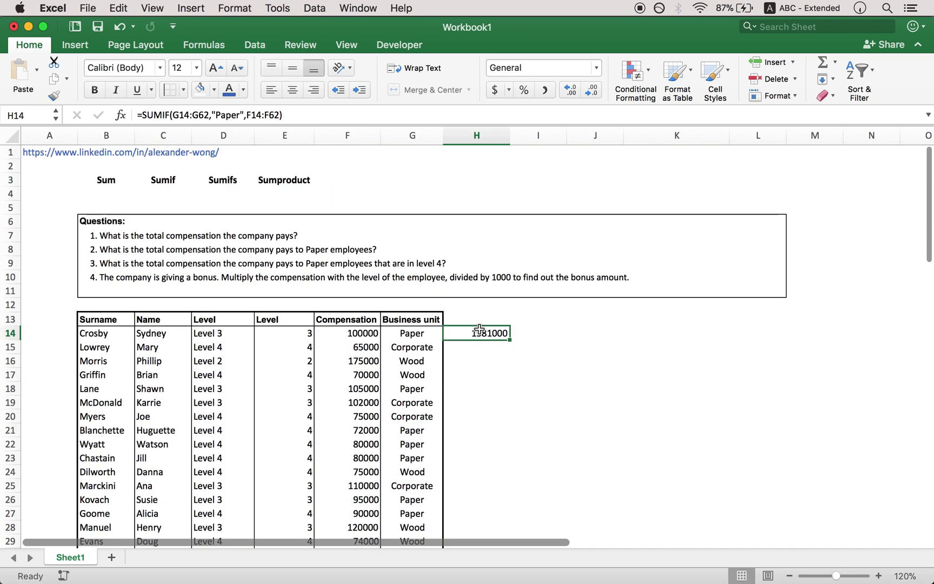
pyautogui.click(198, 115)
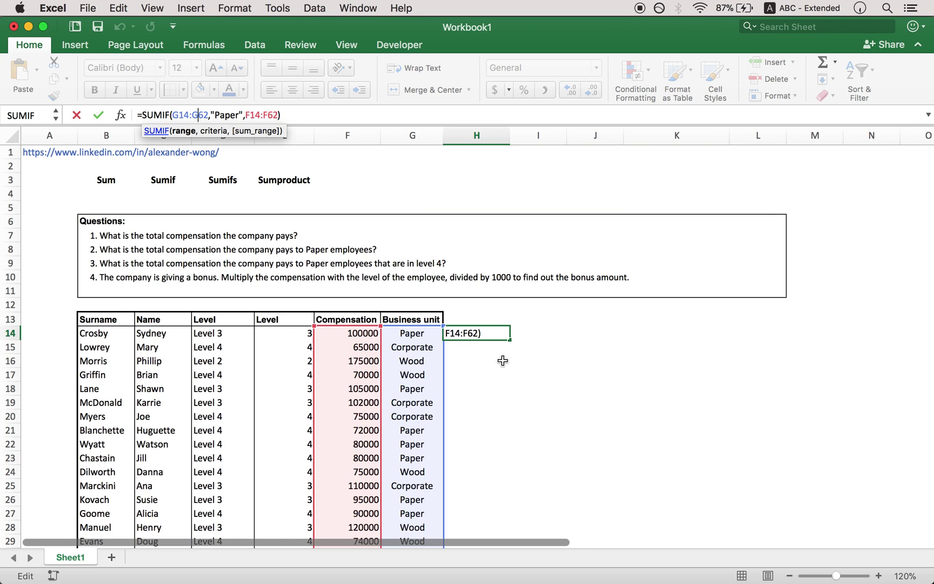
pyautogui.press('Return')
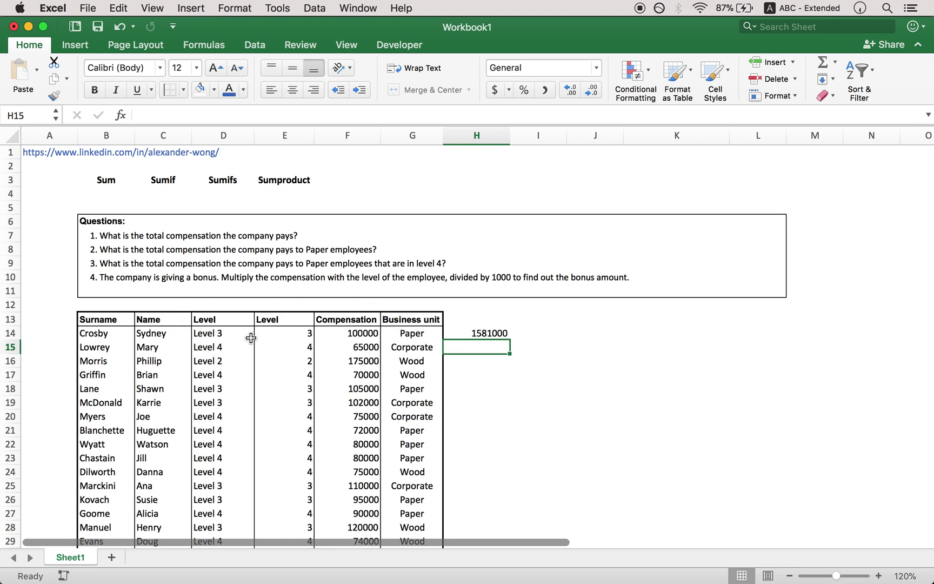
# Rebuild H14's arguments as =SUMIF(G14:G62,"Paper", leaving the sum range empty.
pyautogui.click(498, 339)
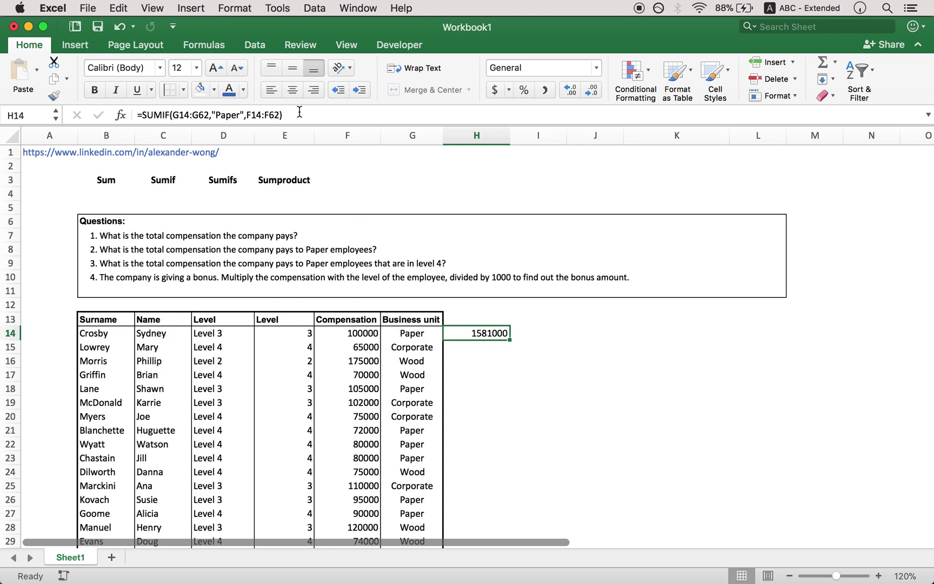
pyautogui.moveTo(300, 112); pyautogui.dragTo(175, 115)
pyautogui.press('BackSpace')
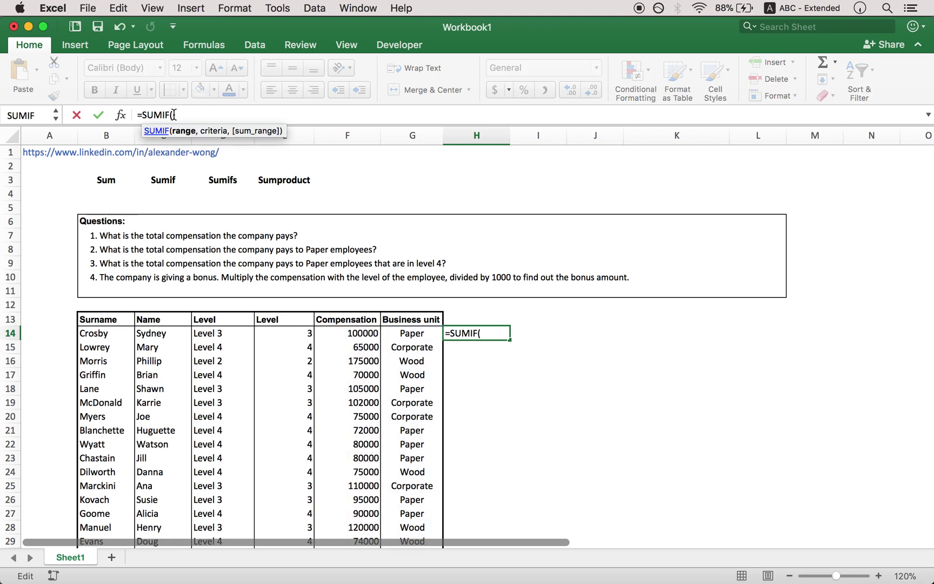
pyautogui.click(412, 335)
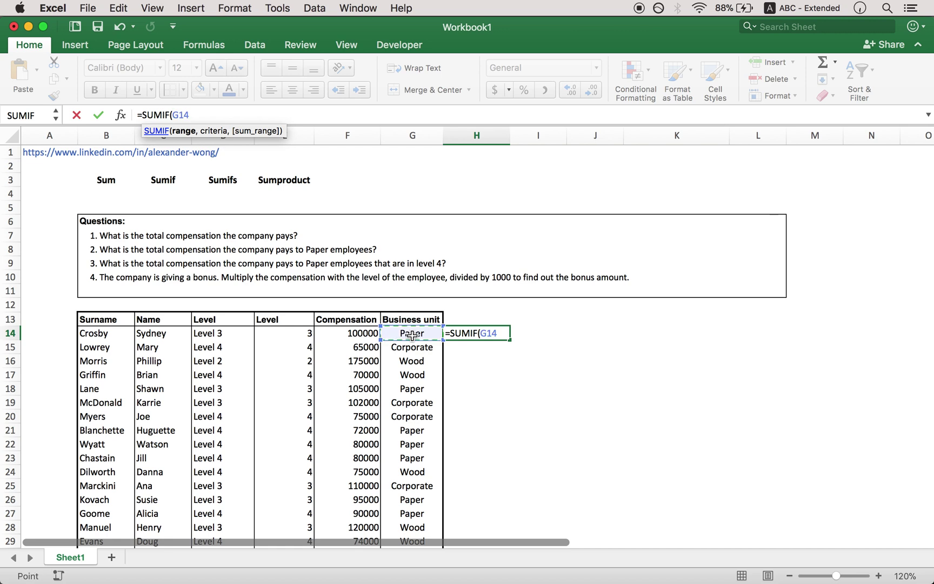
pyautogui.press('super+shift+Down')
pyautogui.write(',')
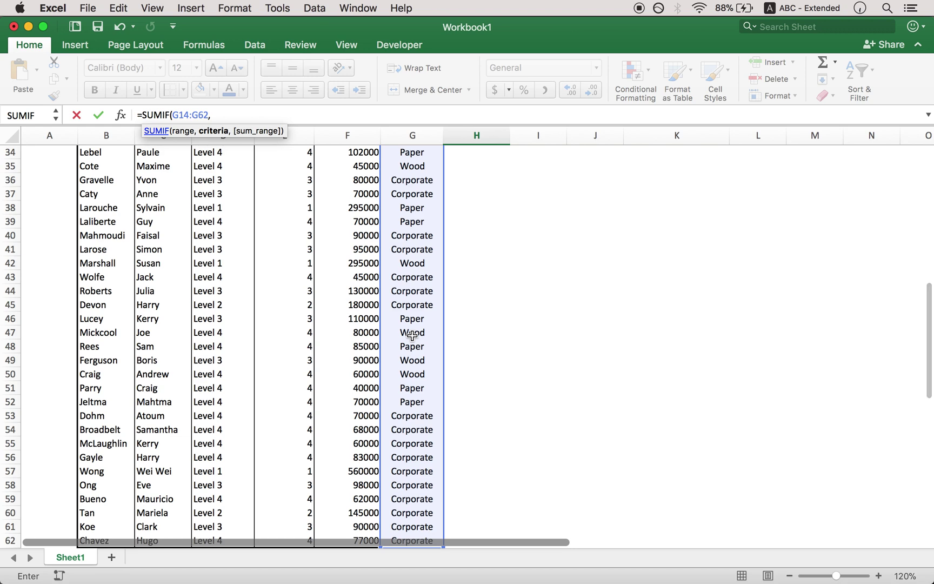
pyautogui.write('"Paper')
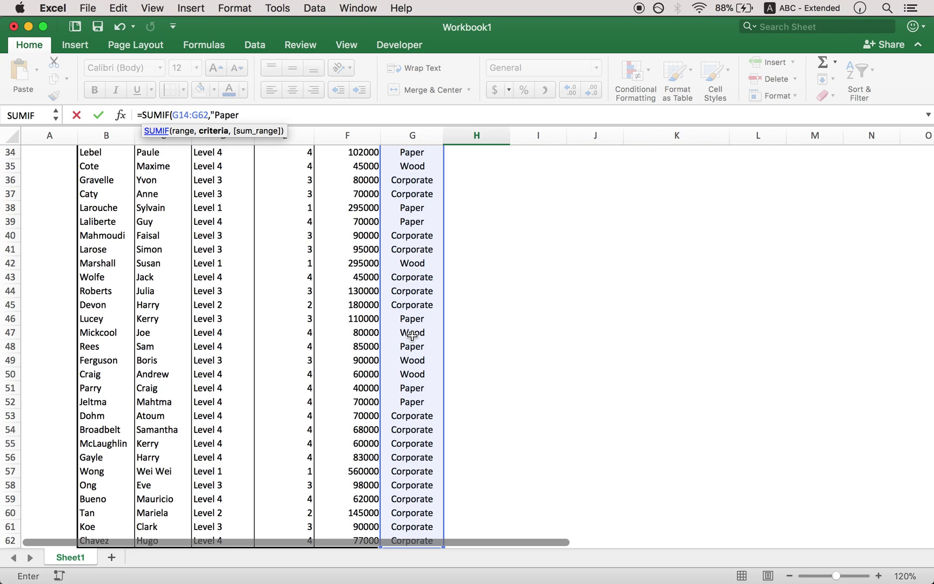
pyautogui.write('",')
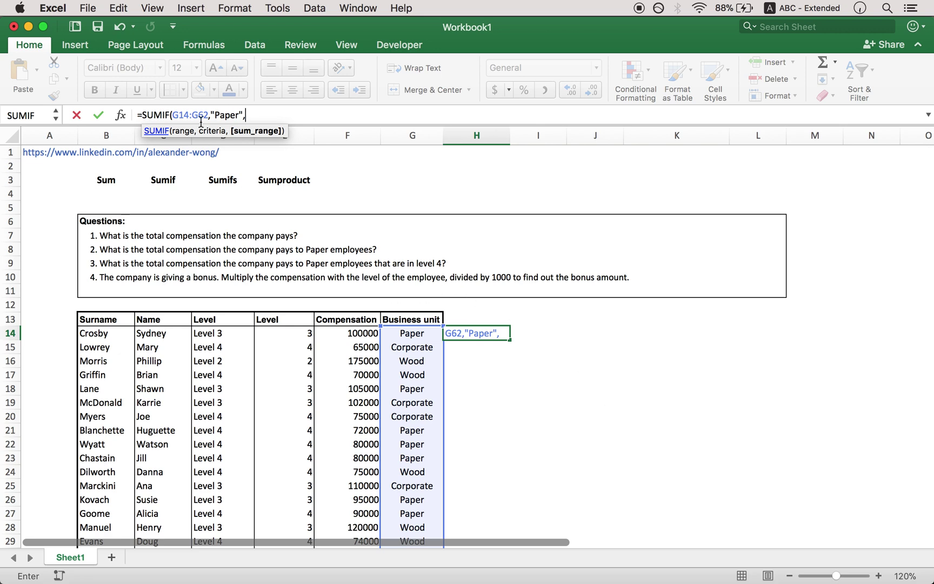
# Change H14's function to SUMIFS and delete the old SUMIF arguments.
pyautogui.click(170, 114)
pyautogui.write('S')
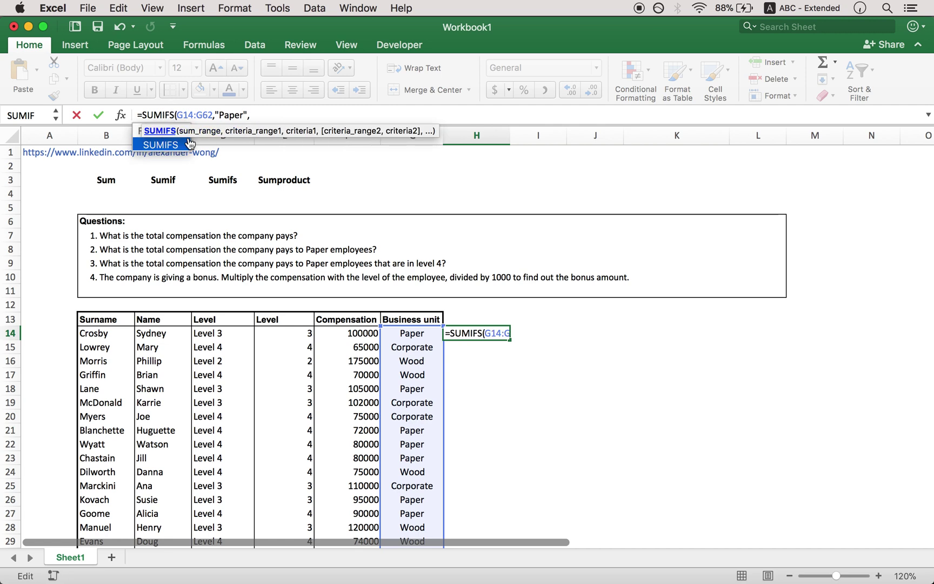
pyautogui.doubleClick(165, 144)
pyautogui.click(180, 115)
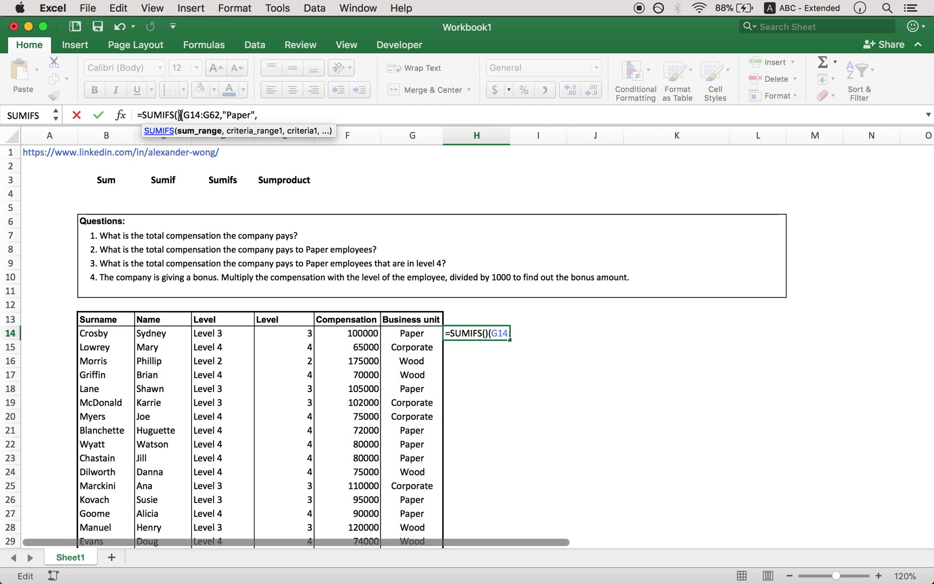
pyautogui.press('BackSpace')
pyautogui.press('BackSpace')
pyautogui.click(266, 112)
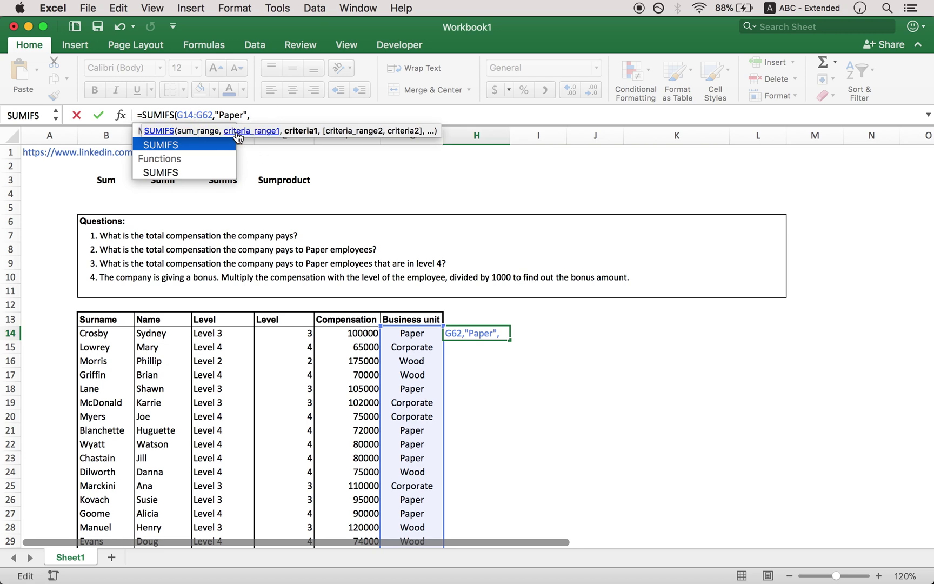
pyautogui.moveTo(261, 112); pyautogui.dragTo(179, 115)
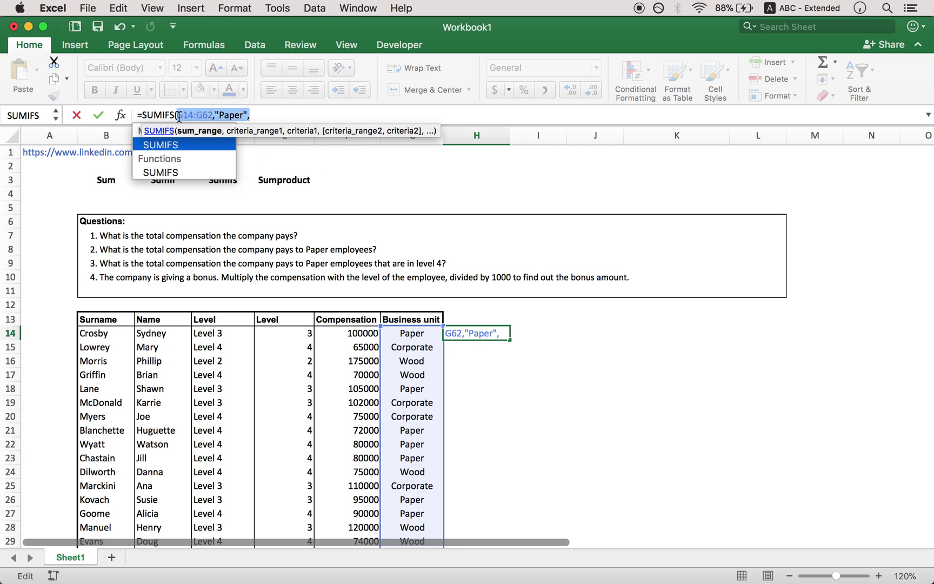
pyautogui.press('BackSpace')
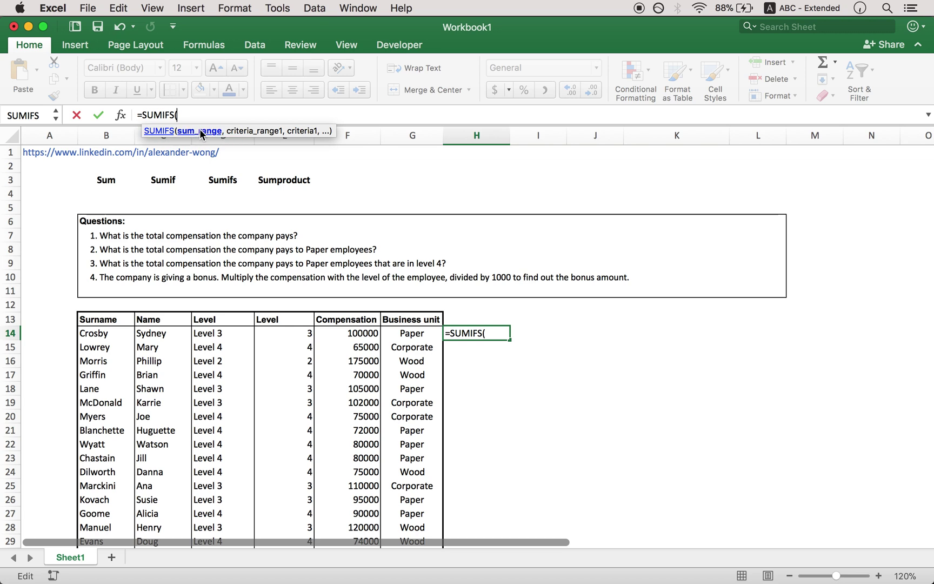
# Add sum range F14:F62 and criterion G14:G62 equal to "Paper".
pyautogui.click(365, 333)
pyautogui.press('super+shift+Down')
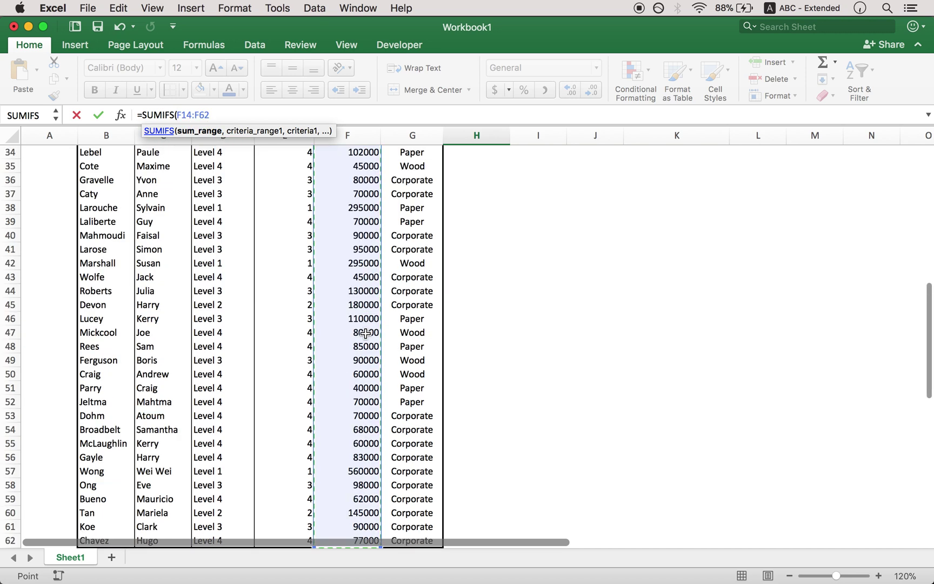
pyautogui.click(265, 116)
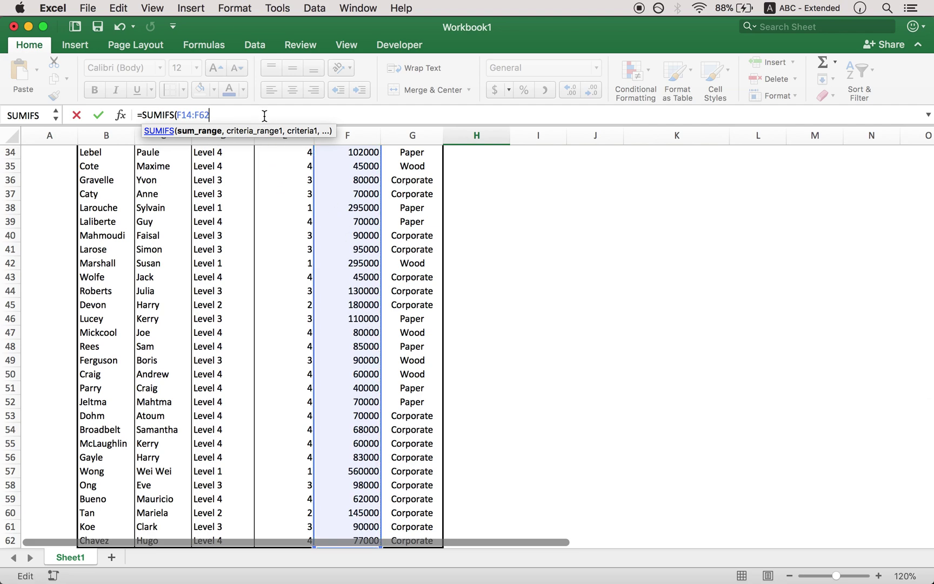
pyautogui.write(',')
pyautogui.scroll(10, 346, 195)
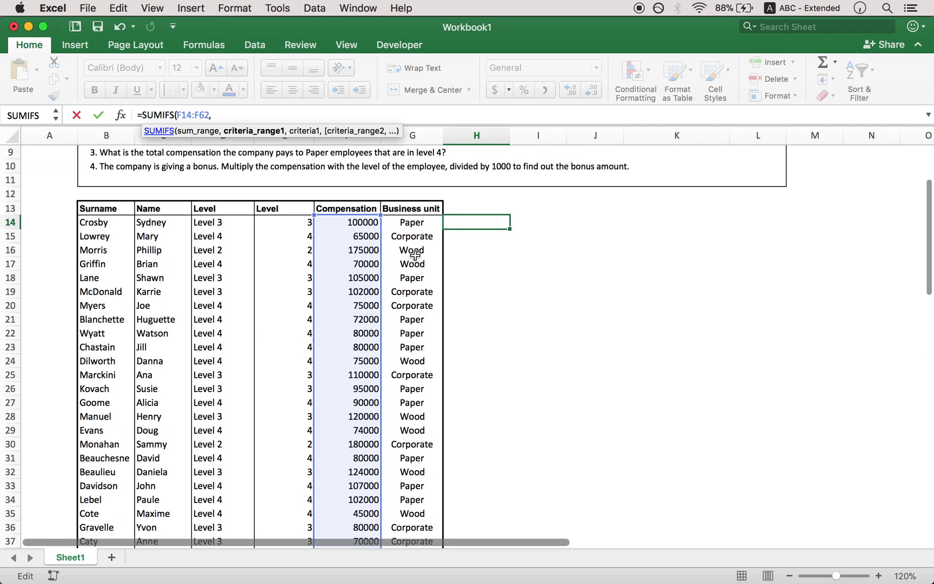
pyautogui.click(422, 227)
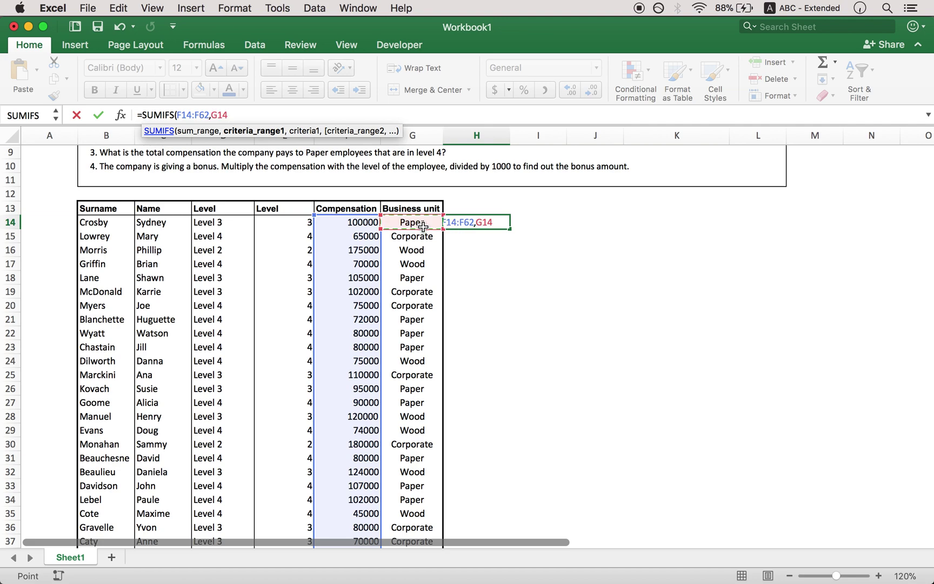
pyautogui.press('super+shift+Down')
pyautogui.scroll(10, 495, 273)
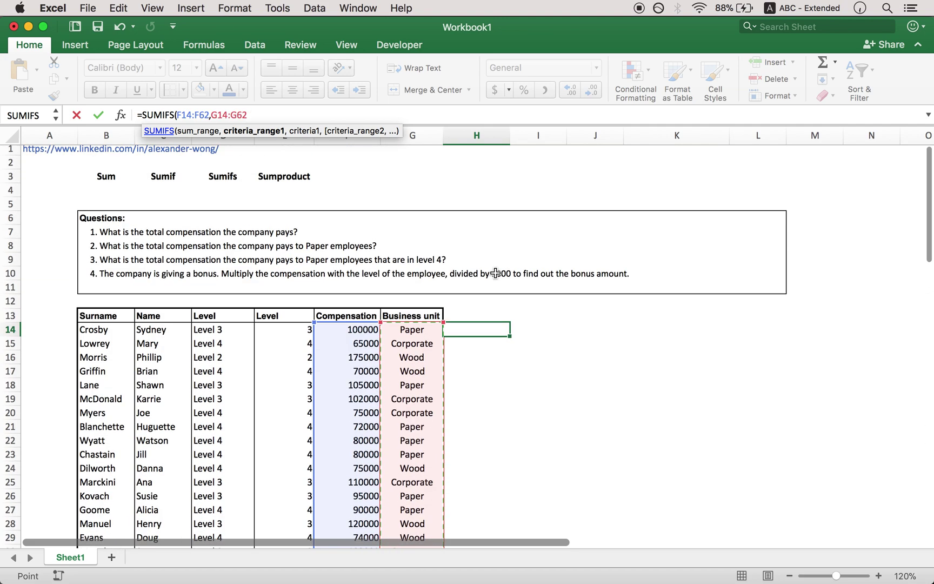
pyautogui.write(',')
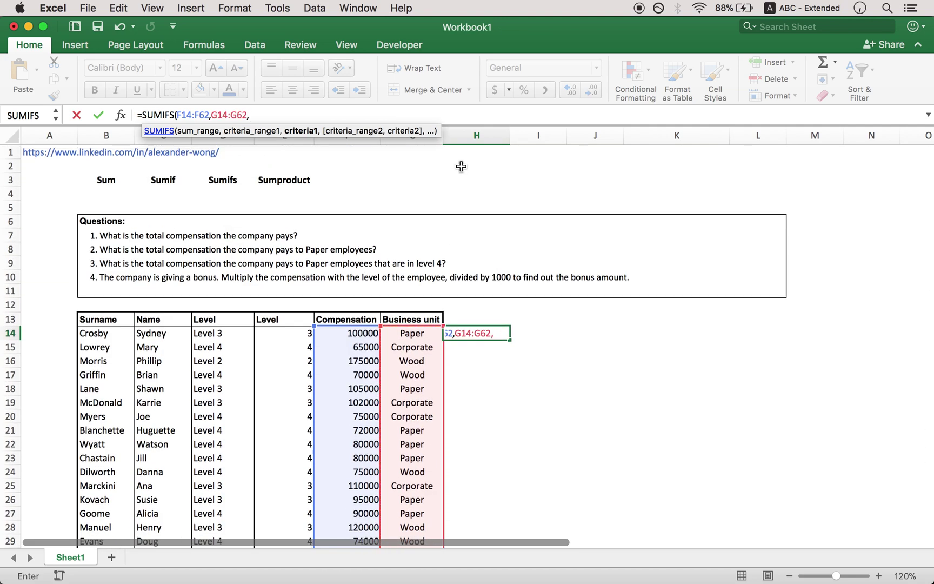
pyautogui.write('"Paper')
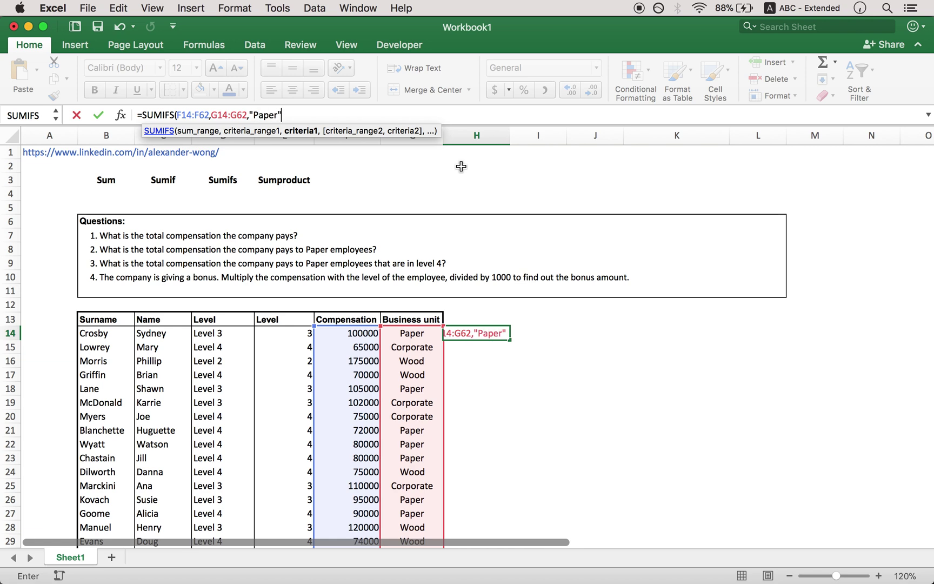
pyautogui.write('",')
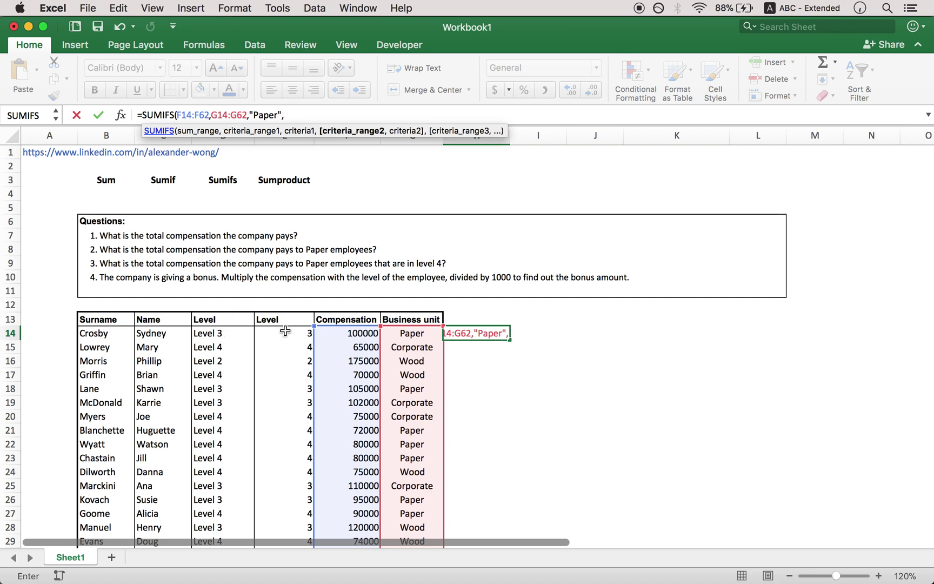
# Add the level criterion E14:E62 equal to 4, commit the SUMIFS, then clear H14.
pyautogui.moveTo(286, 331); pyautogui.dragTo(294, 510)
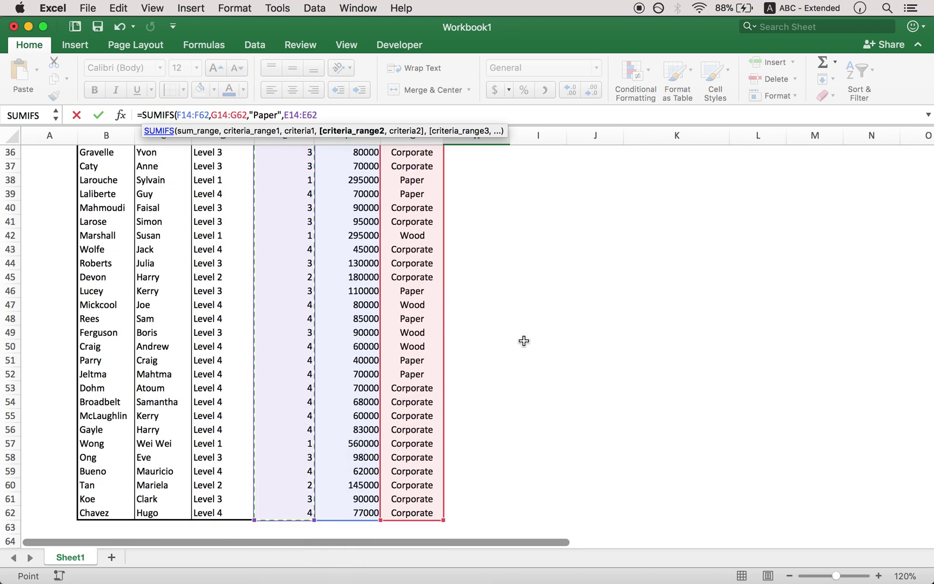
pyautogui.scroll(12, 525, 340)
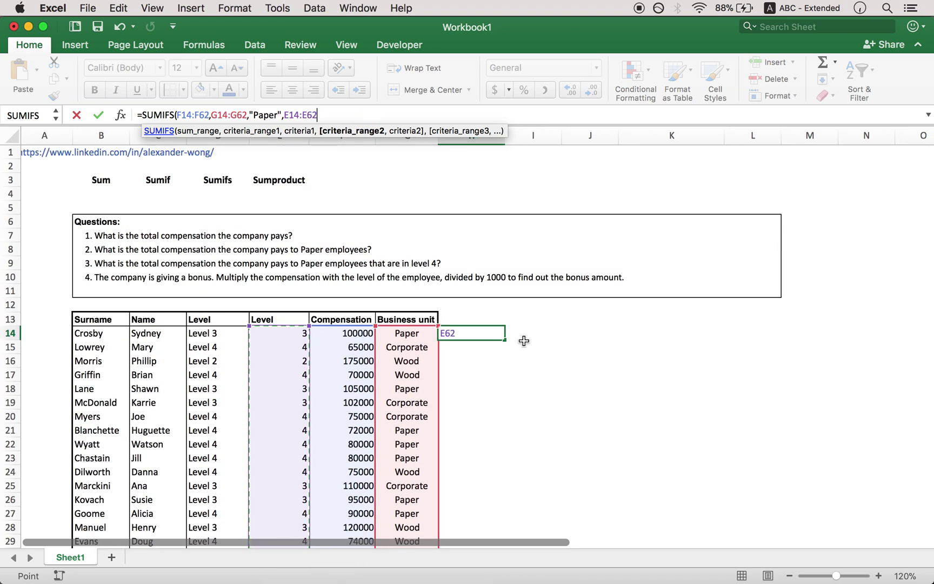
pyautogui.write(',"')
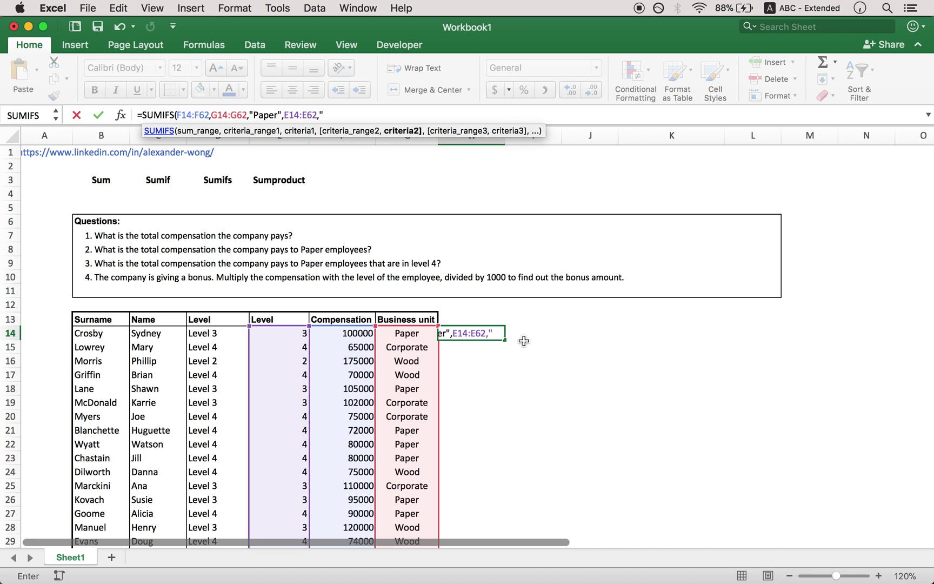
pyautogui.write('=4")')
pyautogui.press('Return')
pyautogui.click(472, 331)
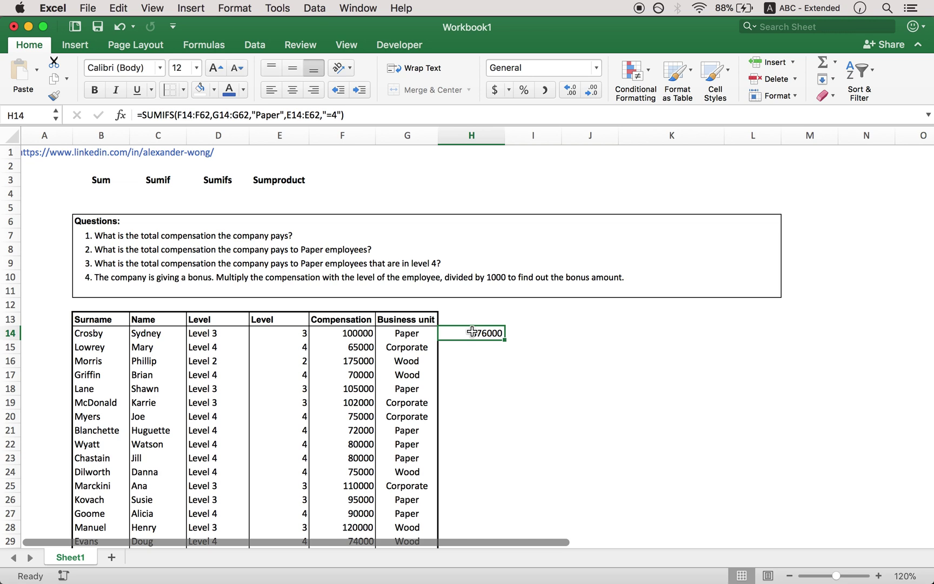
pyautogui.press('Delete')
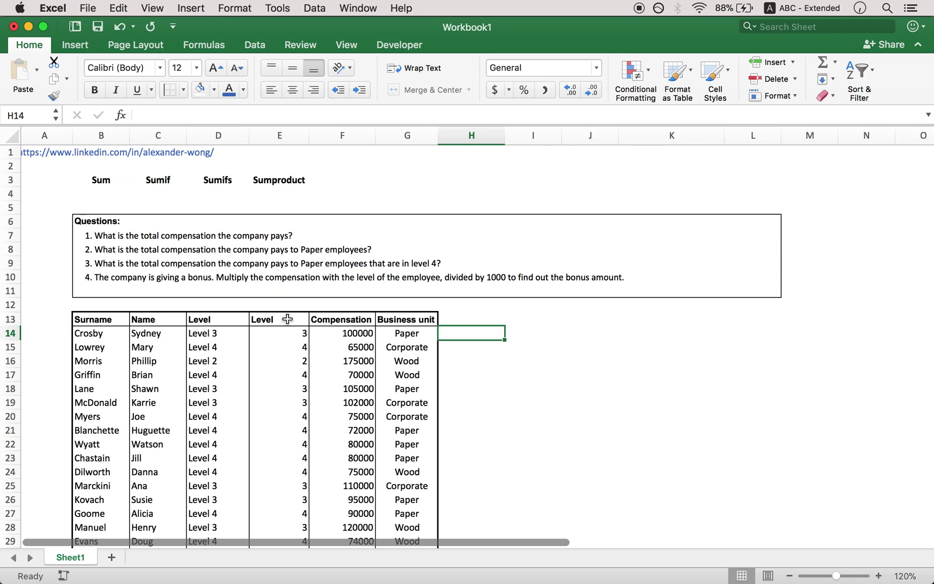
pyautogui.click(287, 333)
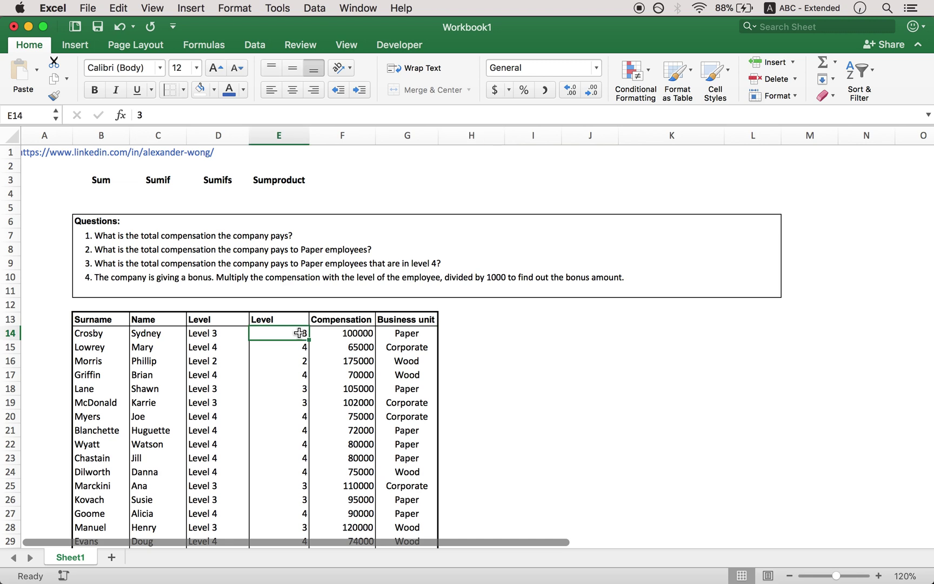
pyautogui.click(327, 333)
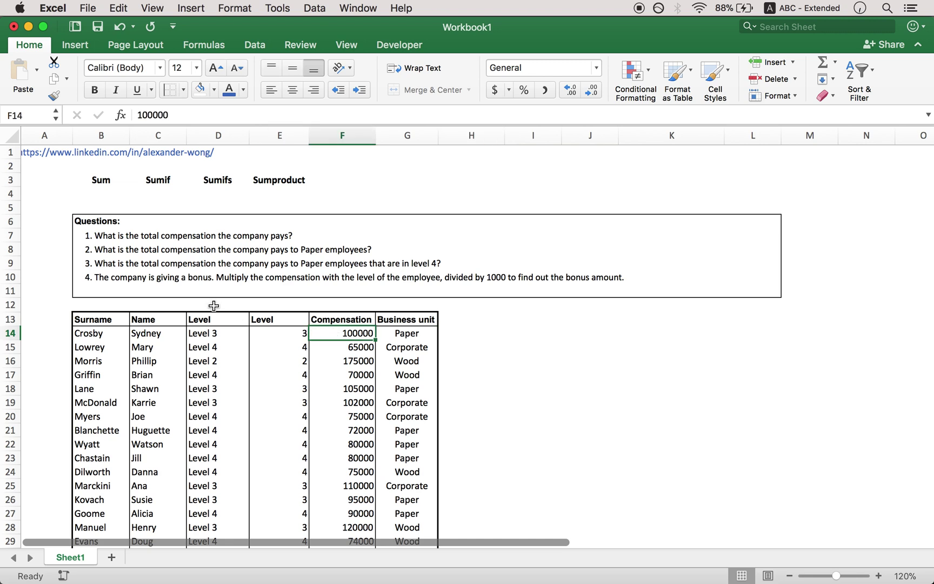
pyautogui.click(301, 336)
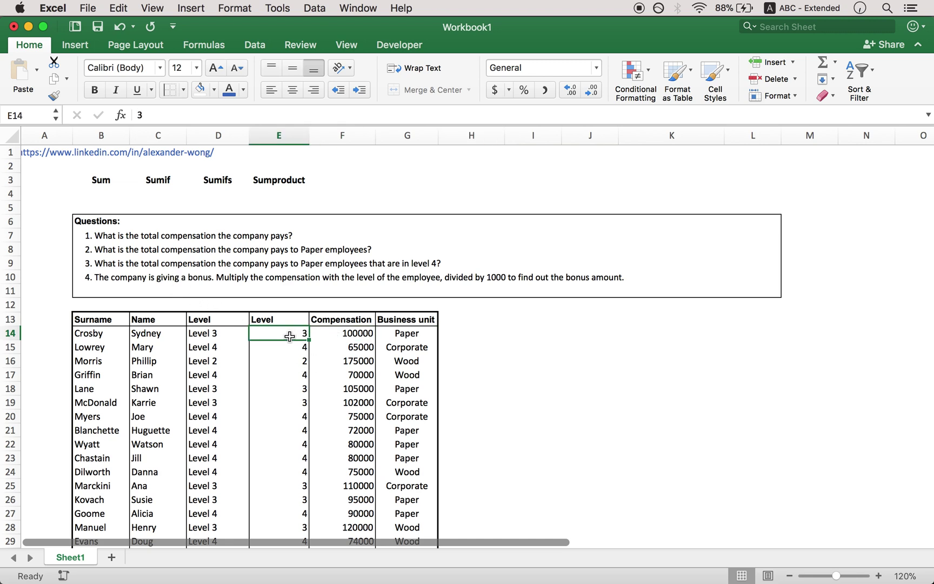
pyautogui.click(349, 334)
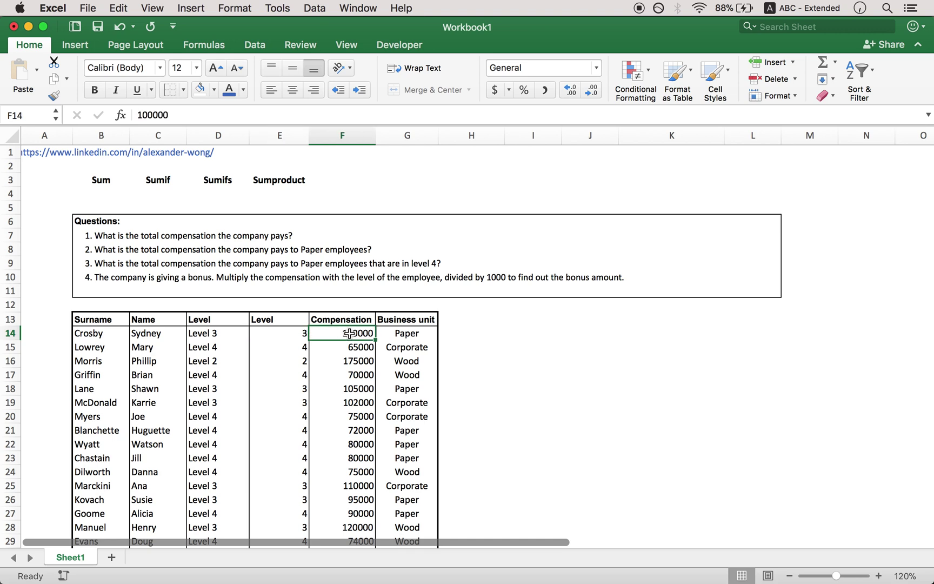
pyautogui.click(256, 335)
pyautogui.click(318, 335)
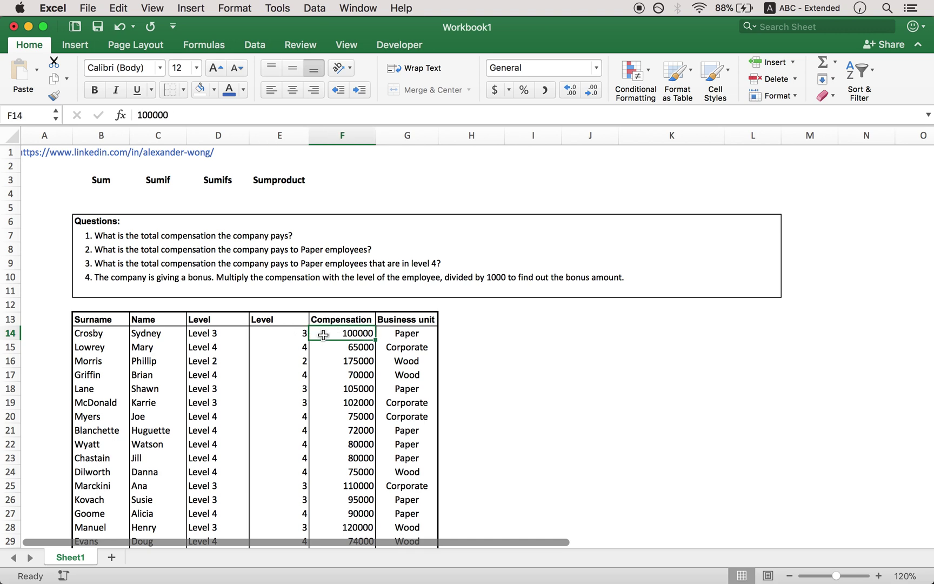
pyautogui.click(294, 347)
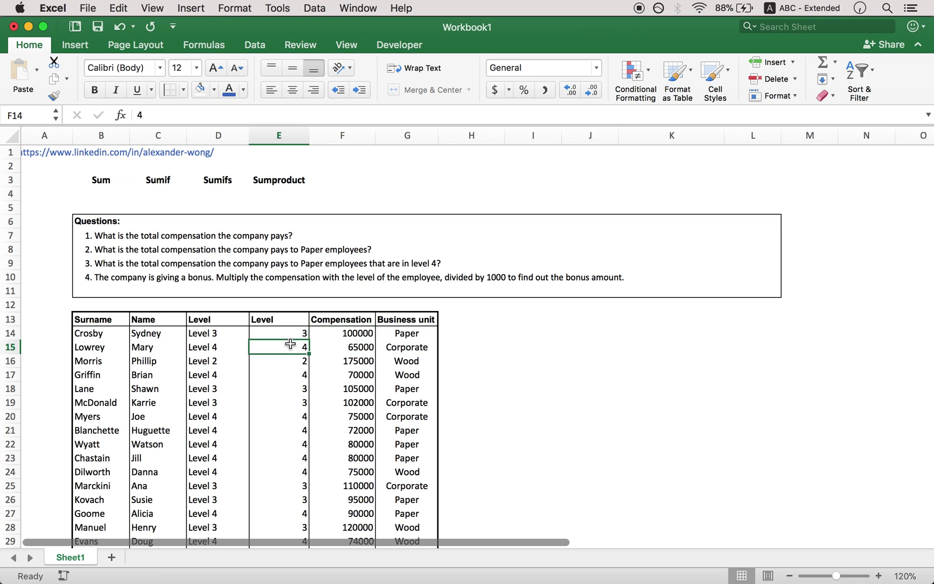
pyautogui.click(345, 346)
pyautogui.click(298, 361)
pyautogui.click(350, 365)
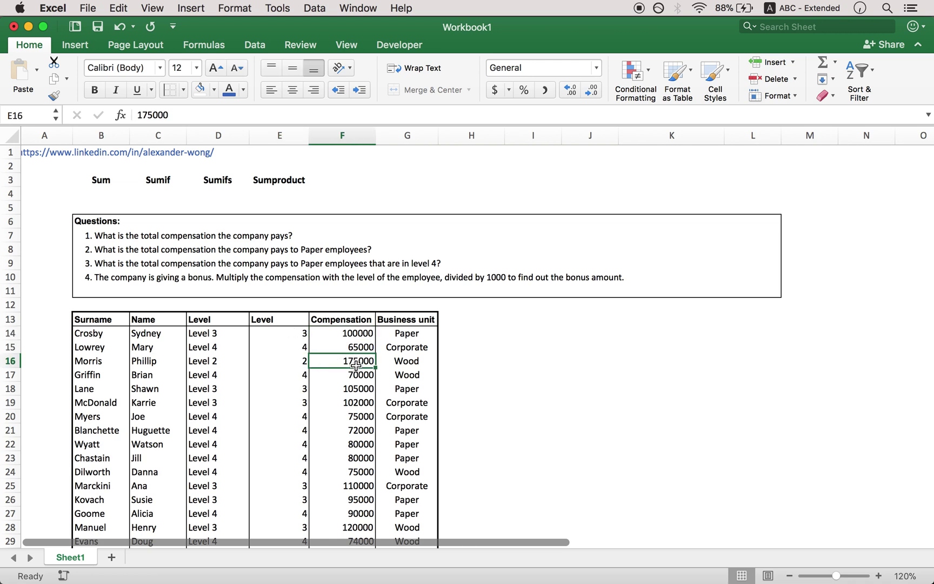
pyautogui.click(456, 333)
pyautogui.write('=')
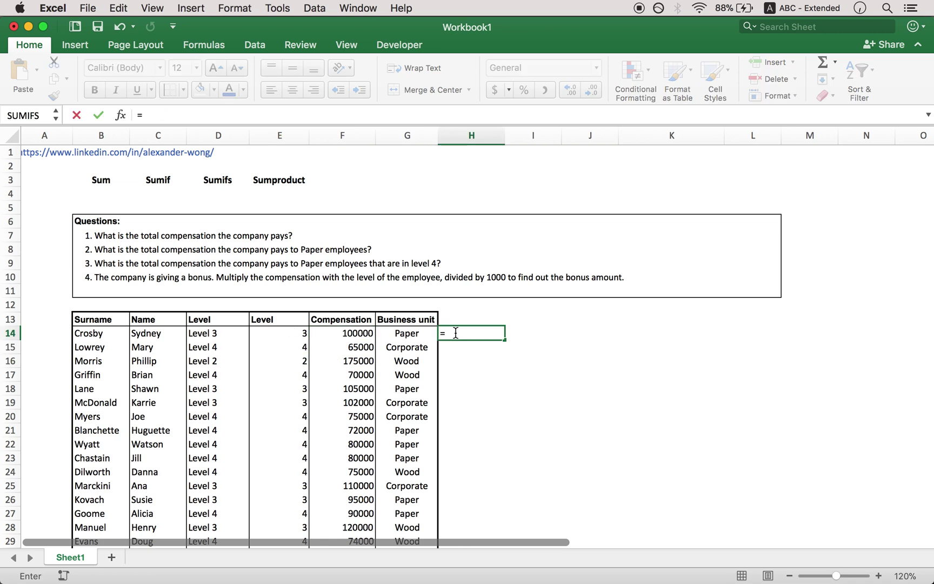
pyautogui.write('prod')
# Enter =PRODUCT(E14,F14) in H14 and fill it down to H26.
pyautogui.press('Tab')
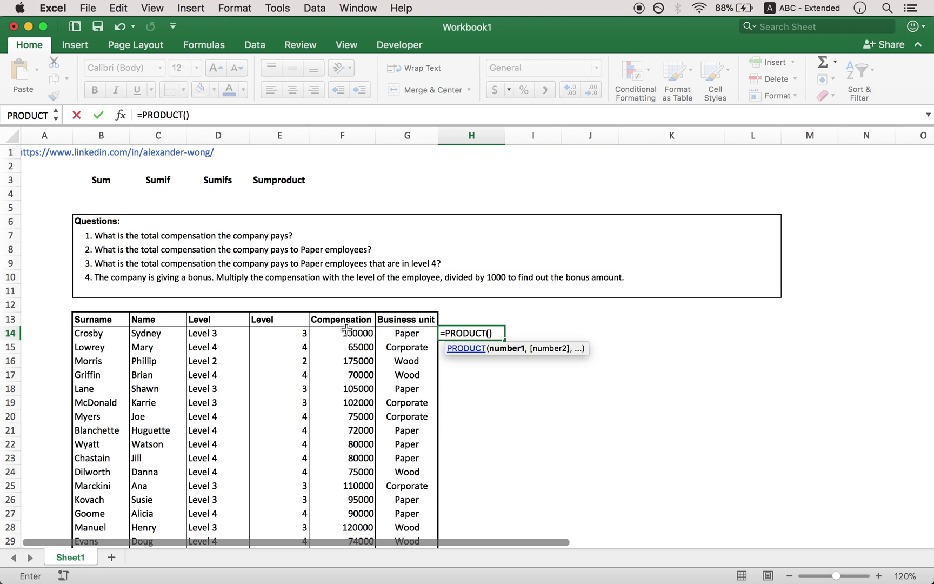
pyautogui.click(293, 338)
pyautogui.write(',')
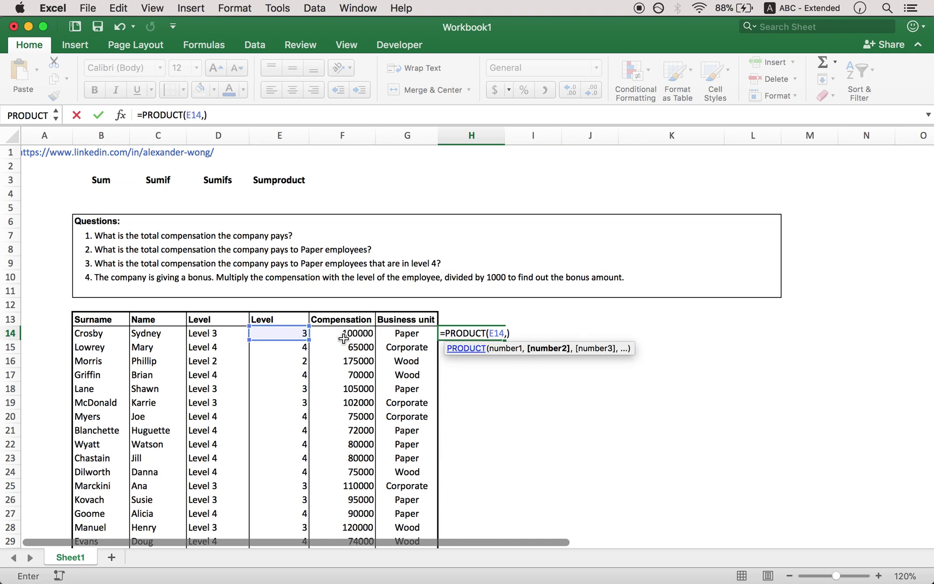
pyautogui.click(350, 334)
pyautogui.press('Return')
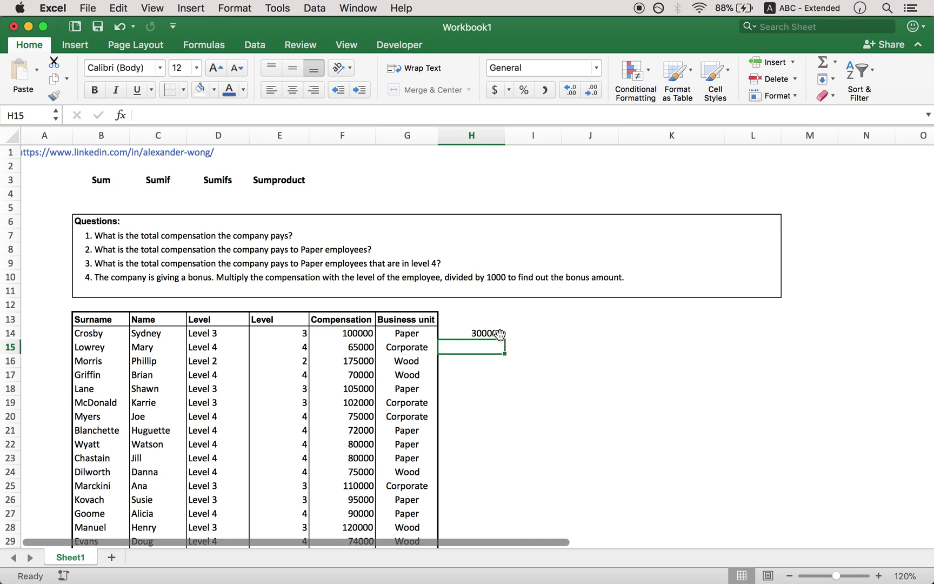
pyautogui.click(501, 335)
pyautogui.moveTo(502, 337); pyautogui.dragTo(505, 502)
# Begin a SUM formula in I26, then cancel it.
pyautogui.click(529, 500)
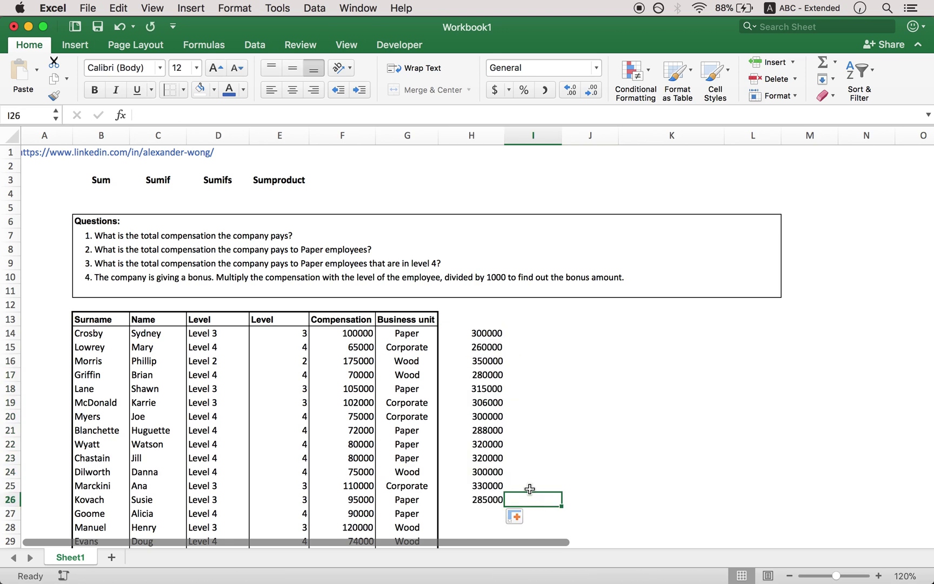
pyautogui.write('=sum')
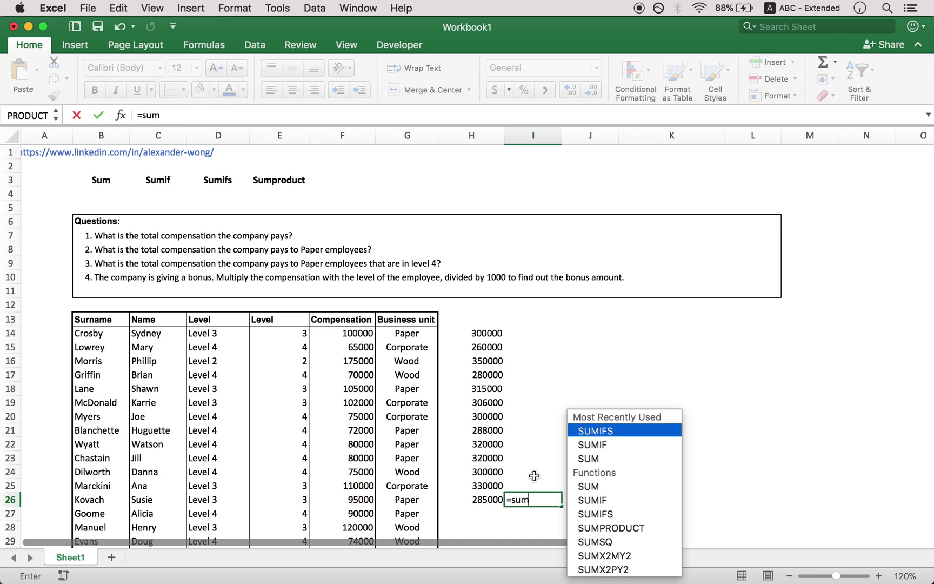
pyautogui.press('Tab')
pyautogui.press('BackSpace')
pyautogui.press('BackSpace')
pyautogui.press('BackSpace')
pyautogui.press('BackSpace')
pyautogui.press('BackSpace')
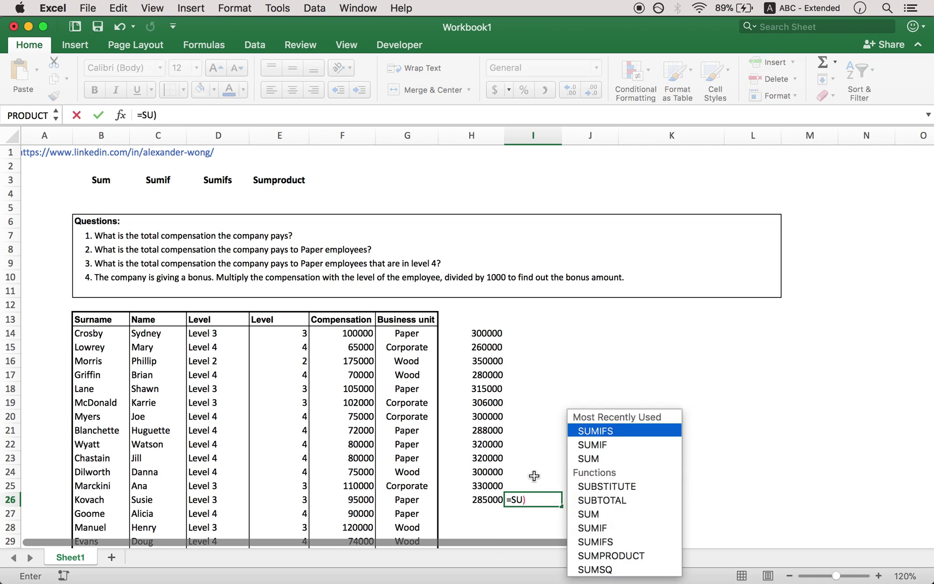
pyautogui.click(531, 503)
pyautogui.press('Escape')
pyautogui.press('Escape')
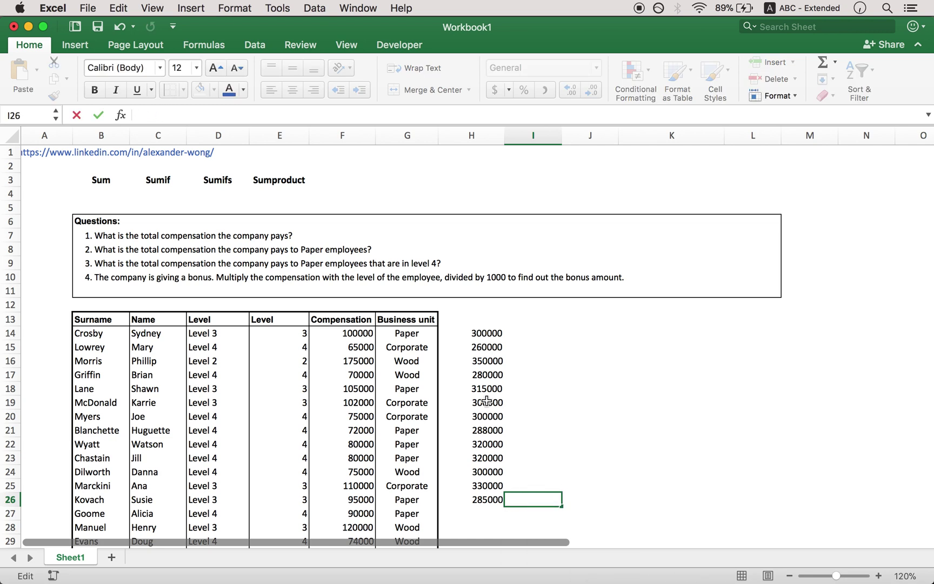
# Clear the product values from column H.
pyautogui.moveTo(469, 320); pyautogui.dragTo(476, 498)
pyautogui.press('Delete')
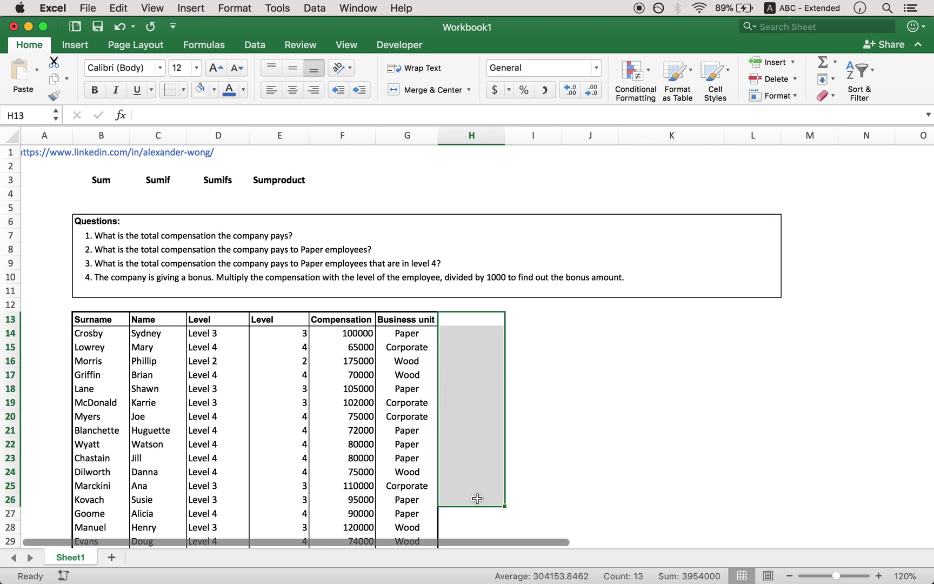
pyautogui.click(454, 339)
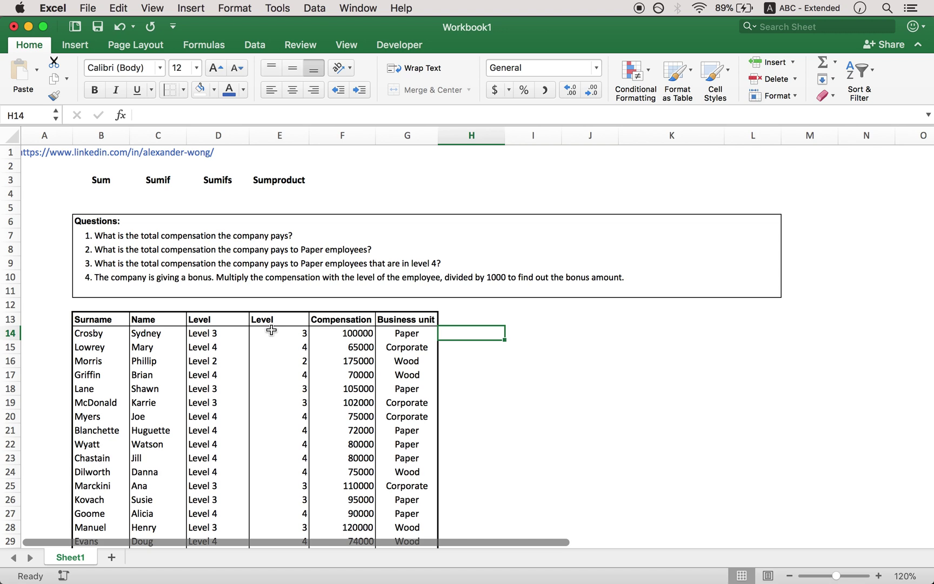
pyautogui.click(230, 334)
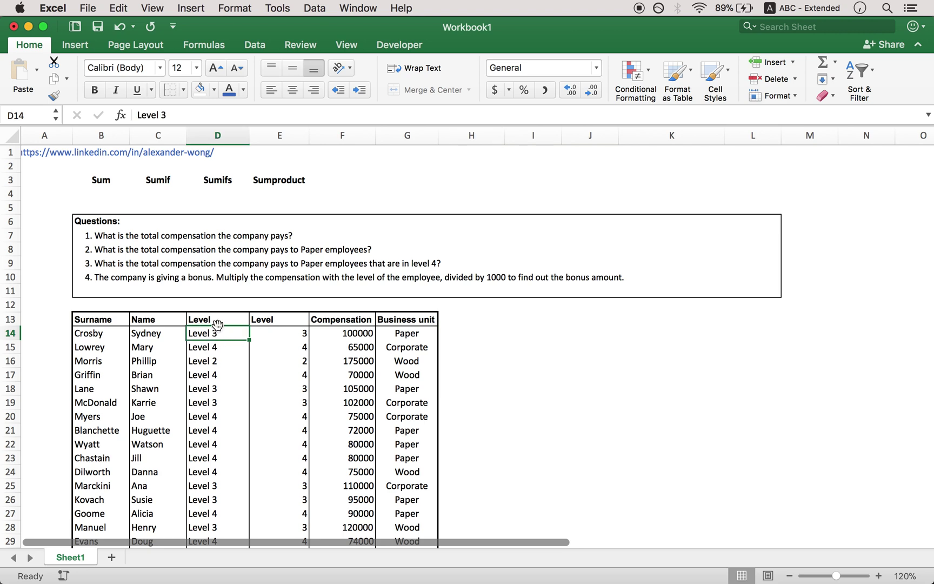
pyautogui.click(468, 335)
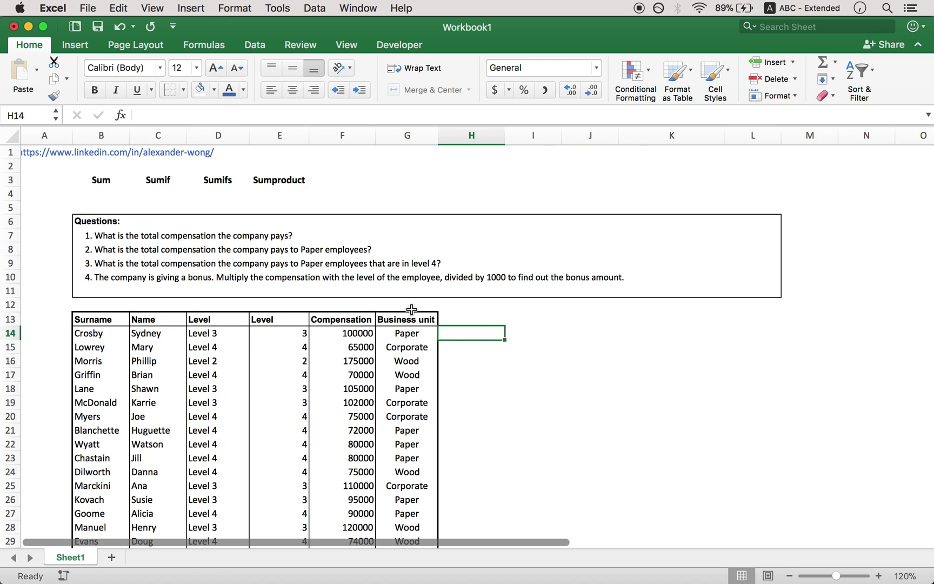
pyautogui.click(290, 336)
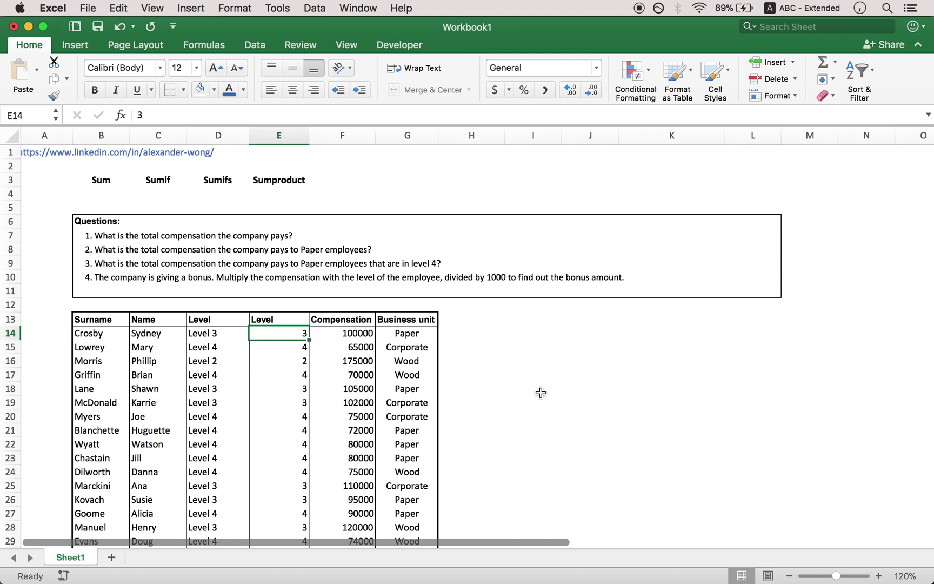
pyautogui.click(264, 317)
pyautogui.click(213, 346)
pyautogui.click(237, 335)
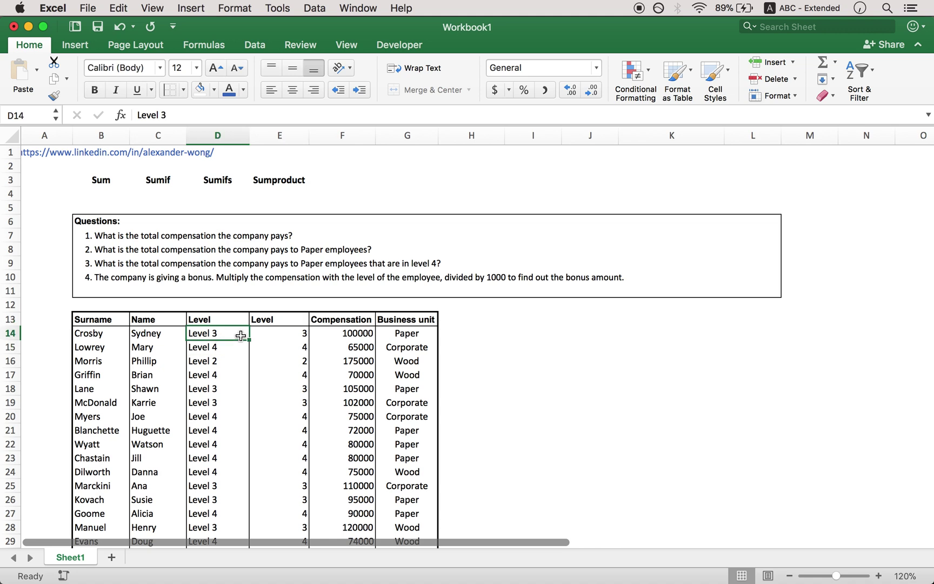
pyautogui.click(471, 335)
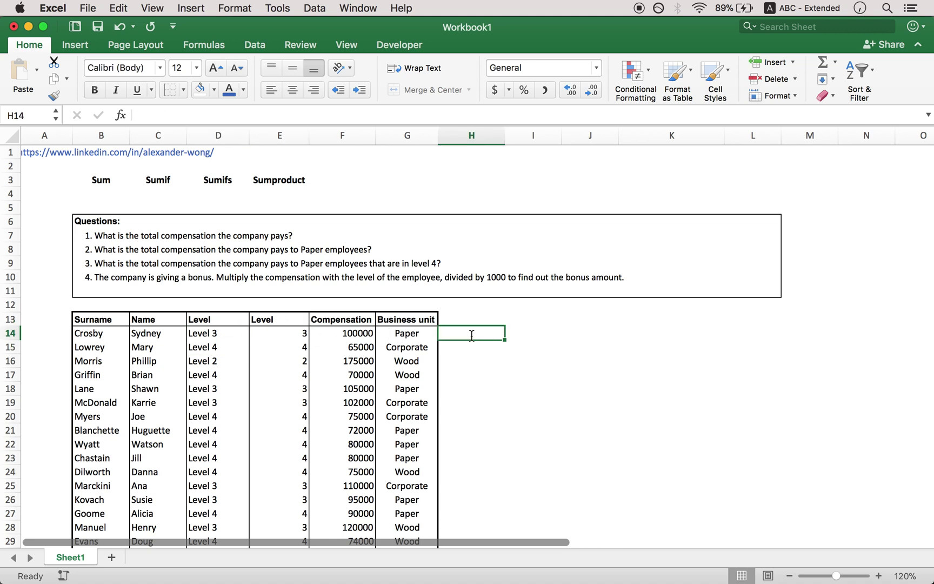
pyautogui.write('=sum')
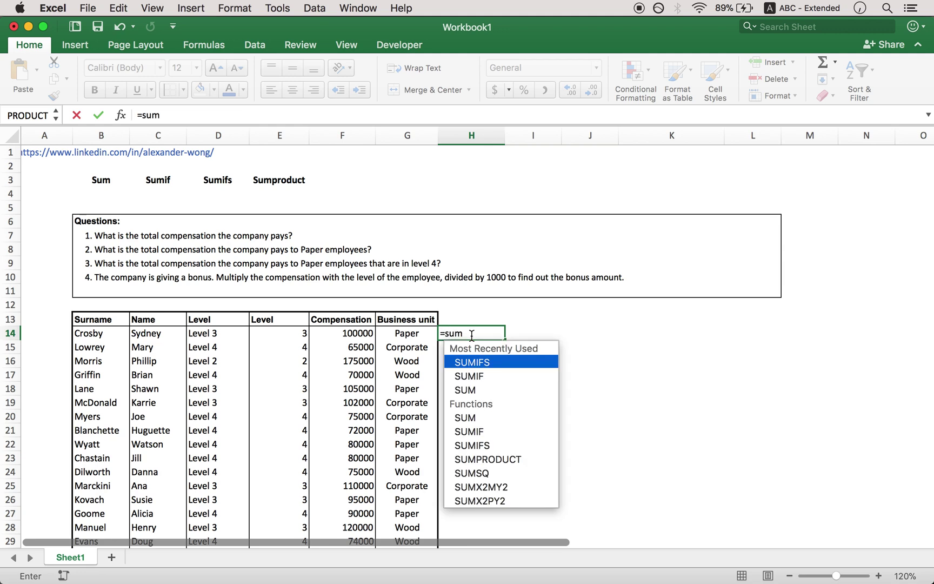
pyautogui.write('p')
# Enter =SUMPRODUCT(E14:E62,F14:F62) in H14, returning 14877000.
pyautogui.press('Tab')
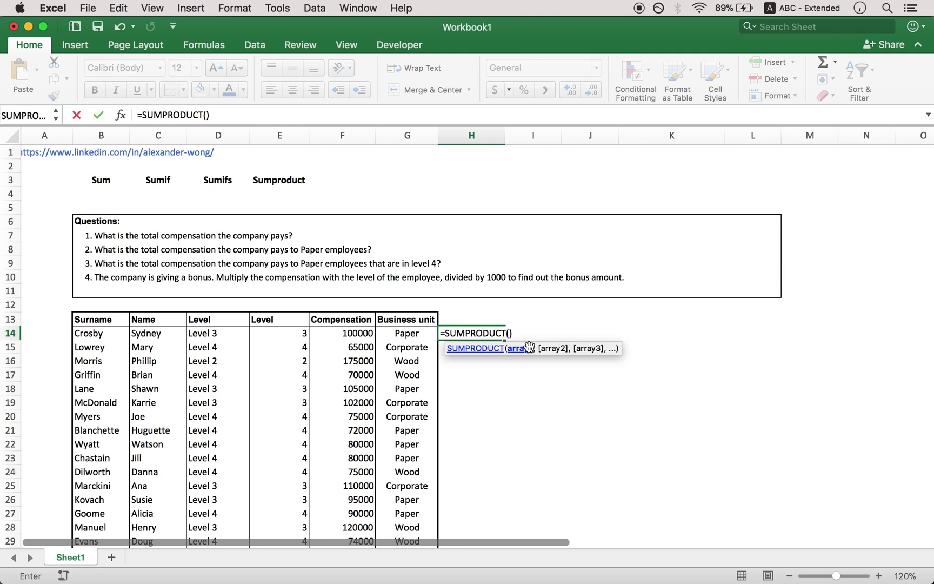
pyautogui.click(286, 332)
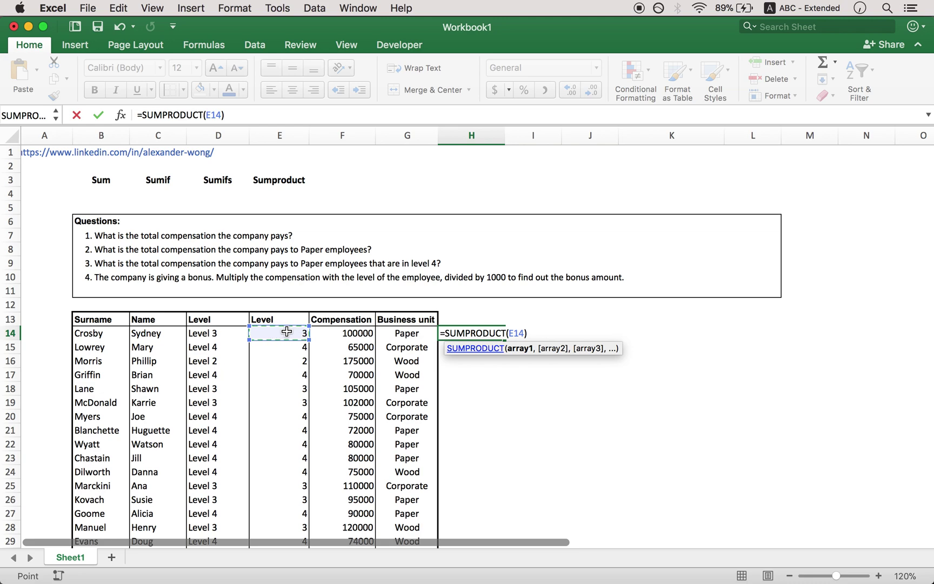
pyautogui.hotkey('ctrl', 'shift', 'Down')
pyautogui.write(',')
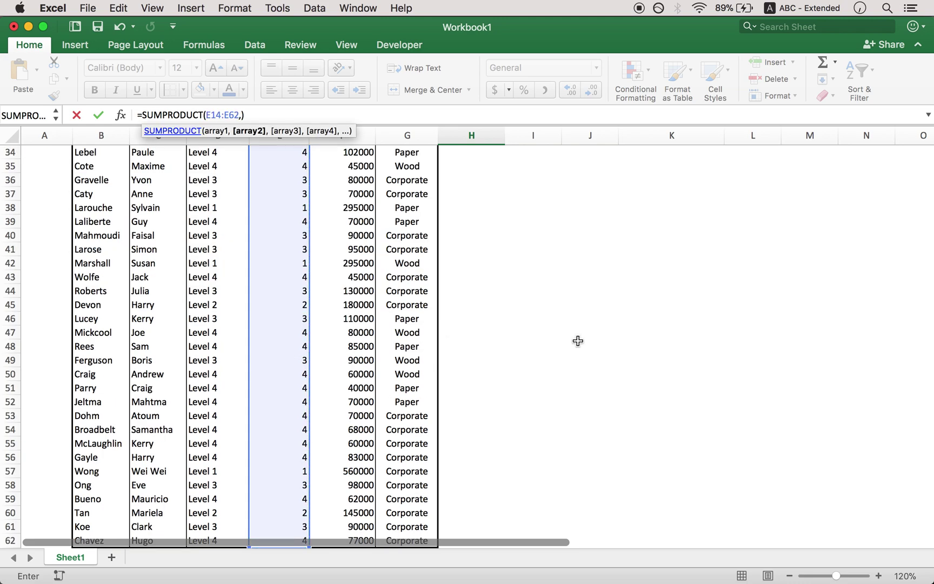
pyautogui.click(369, 334)
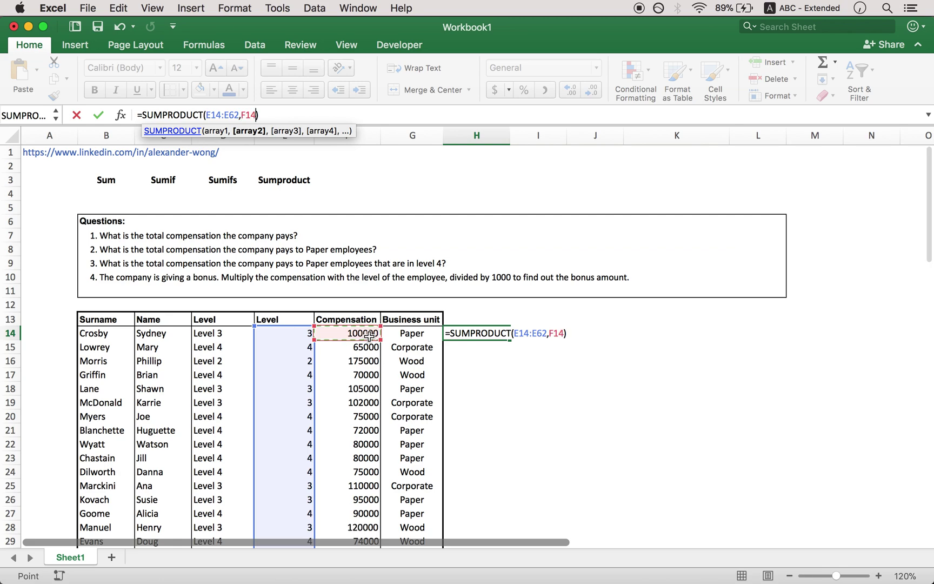
pyautogui.hotkey('ctrl', 'shift', 'Down')
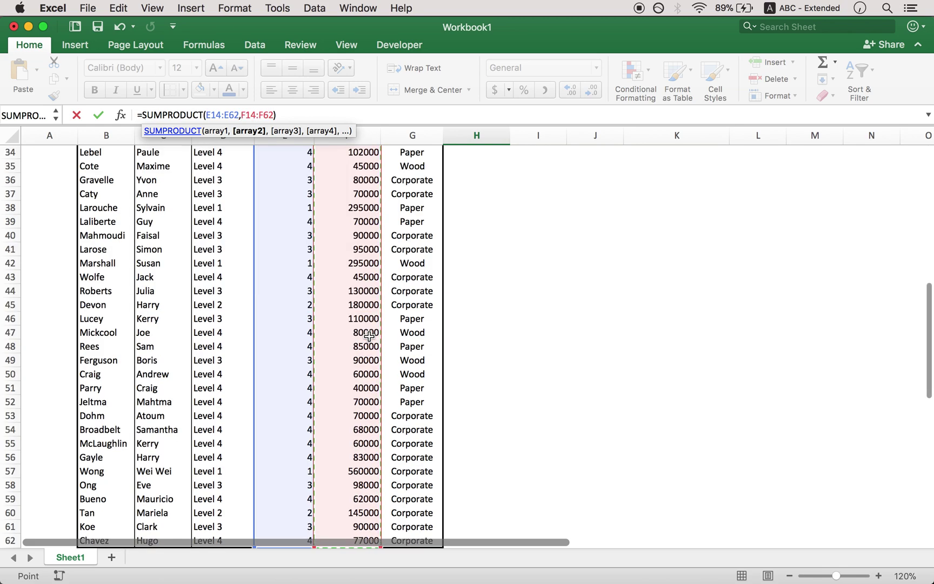
pyautogui.click(338, 115)
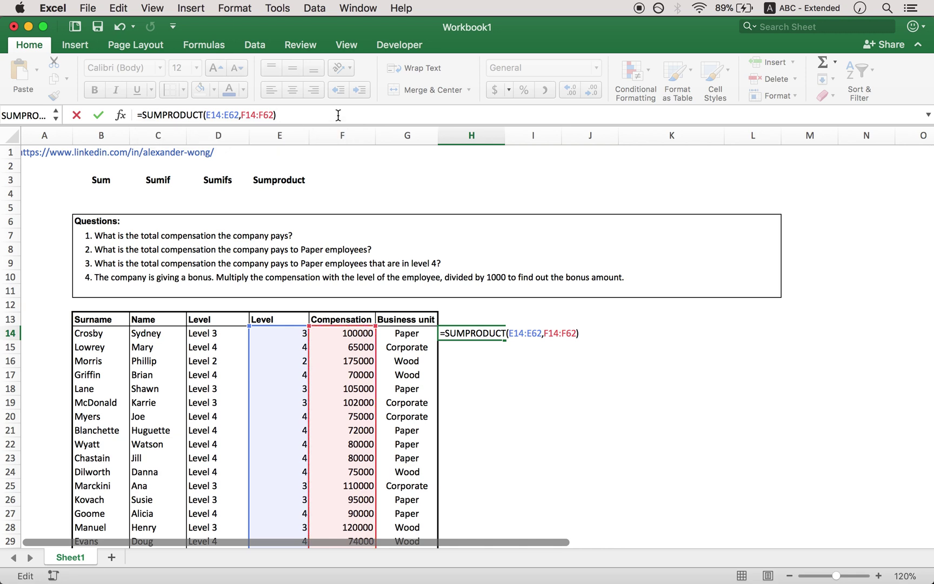
pyautogui.write(')')
pyautogui.press('Return')
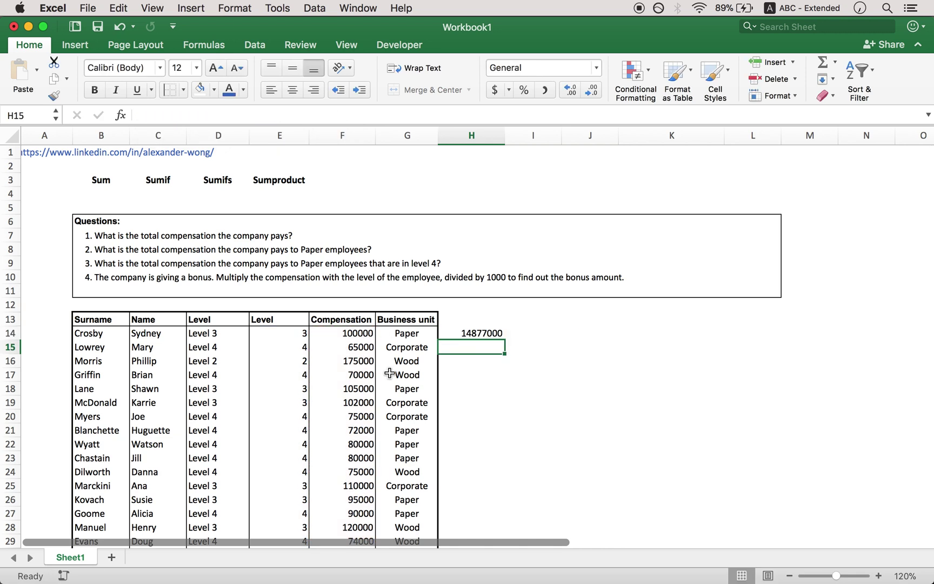
pyautogui.click(492, 335)
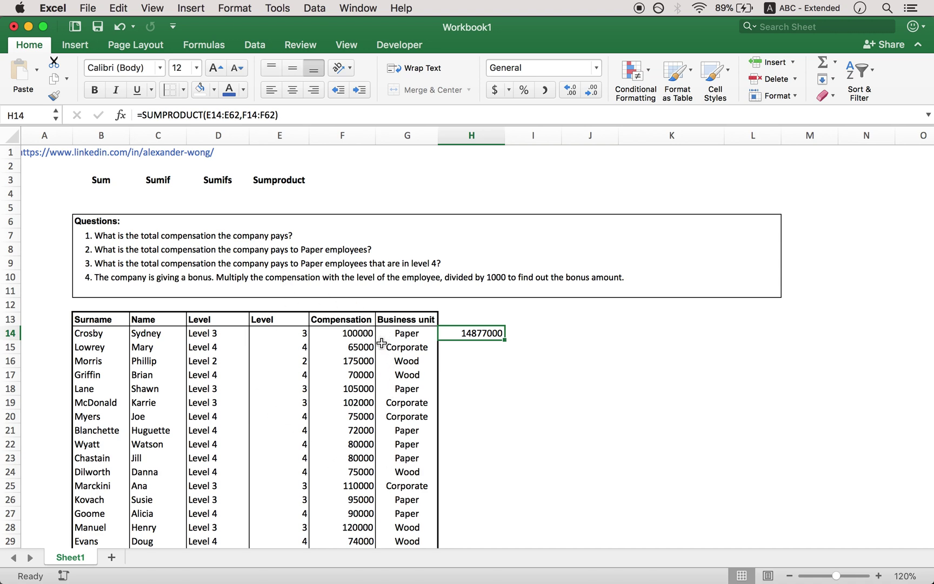
# Append /1000 to H14's SUMPRODUCT formula so it shows 14877.
pyautogui.click(349, 114)
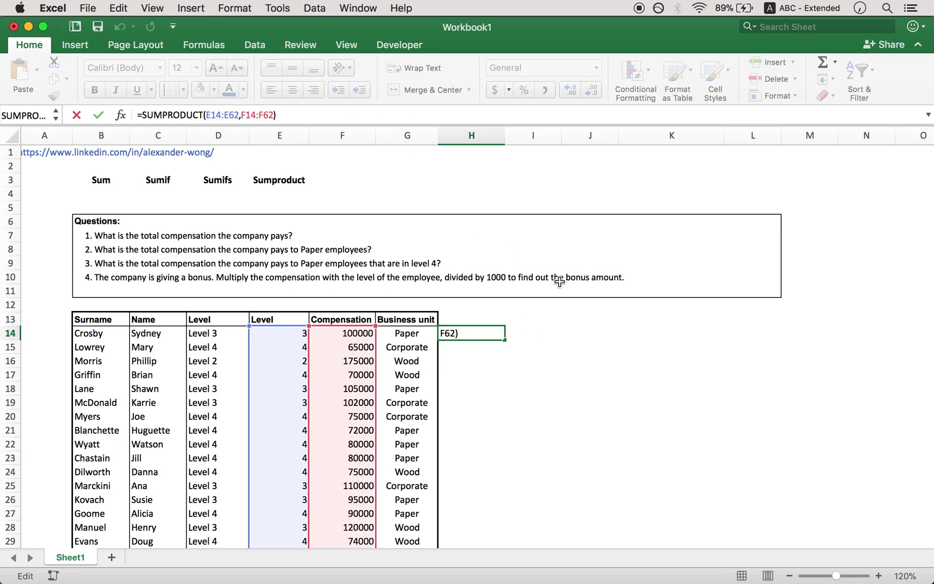
pyautogui.write('/1000')
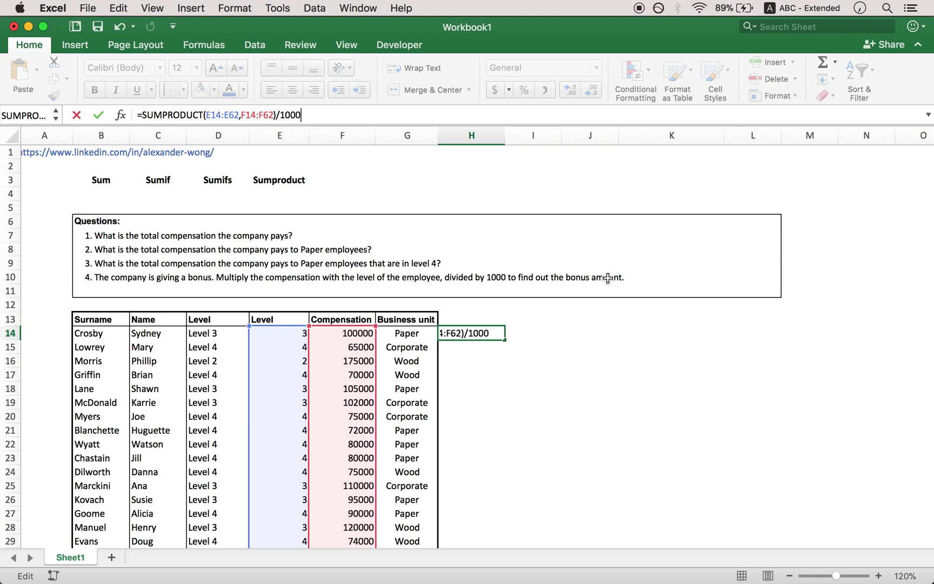
pyautogui.press('Return')
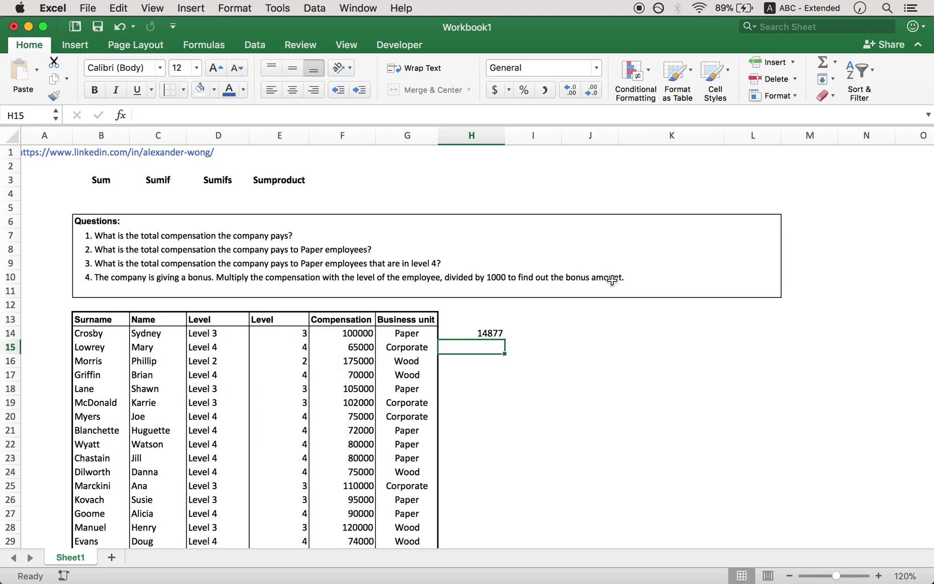
pyautogui.click(482, 335)
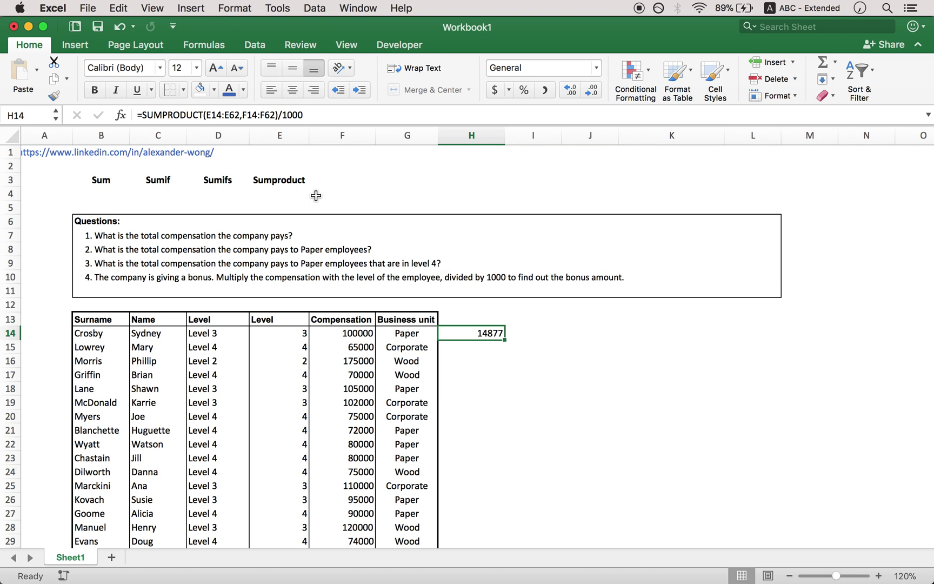
pyautogui.click(159, 183)
pyautogui.click(211, 182)
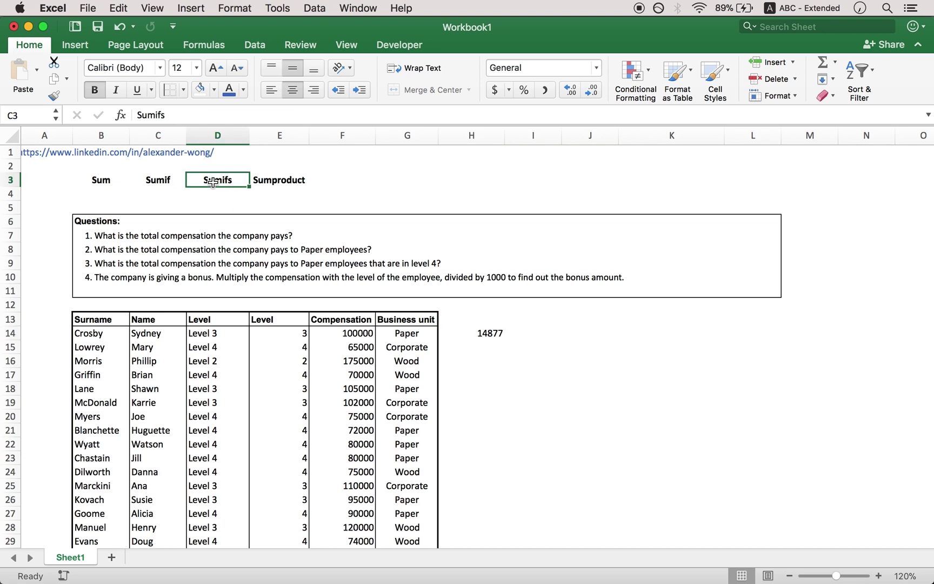